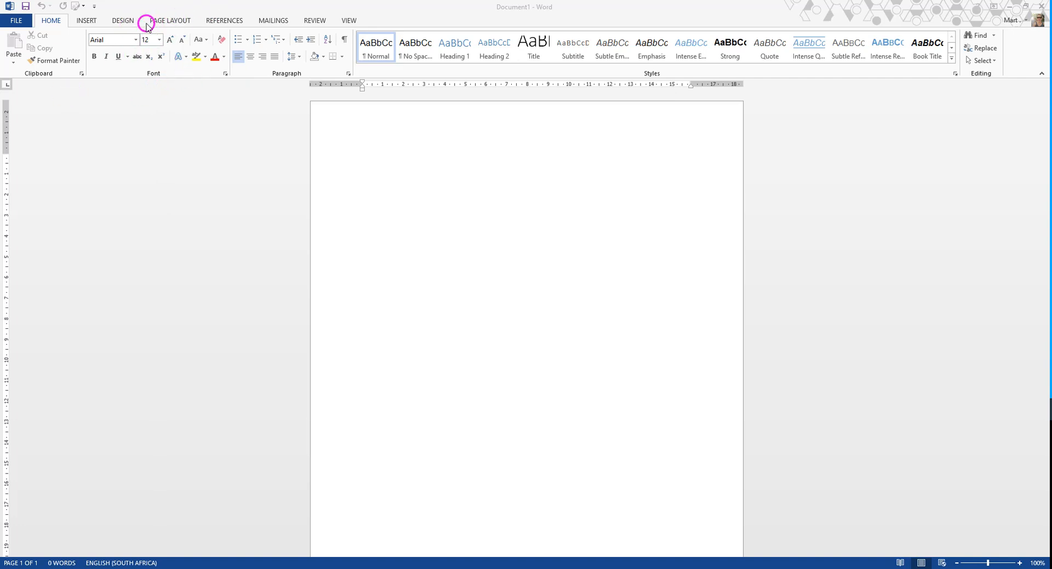
# Open the Save As dialog, view the contents of the Documents folder, and cancel without saving
pyautogui.click(171, 23)
pyautogui.click(175, 21)
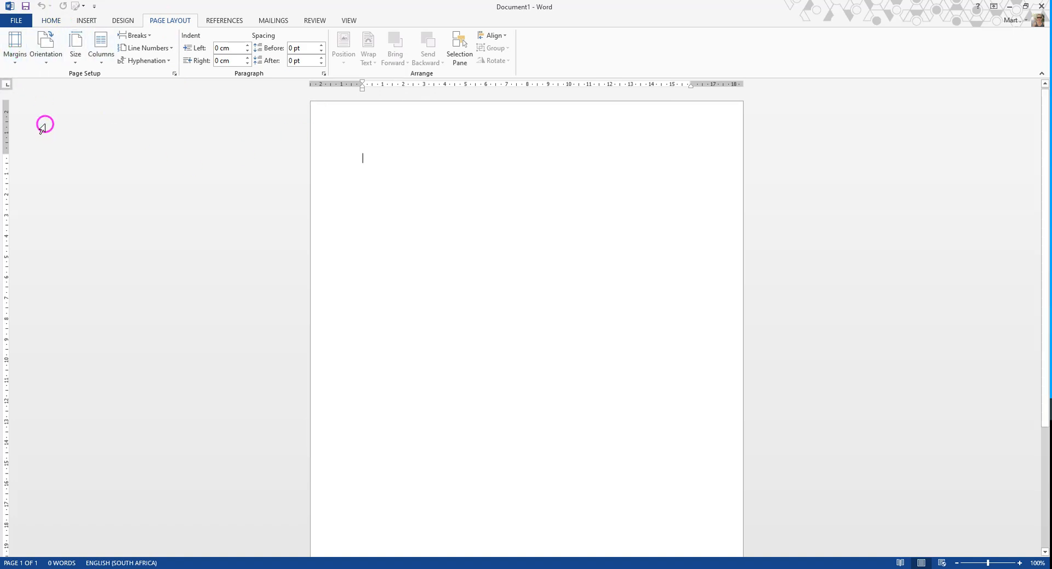
pyautogui.click(18, 22)
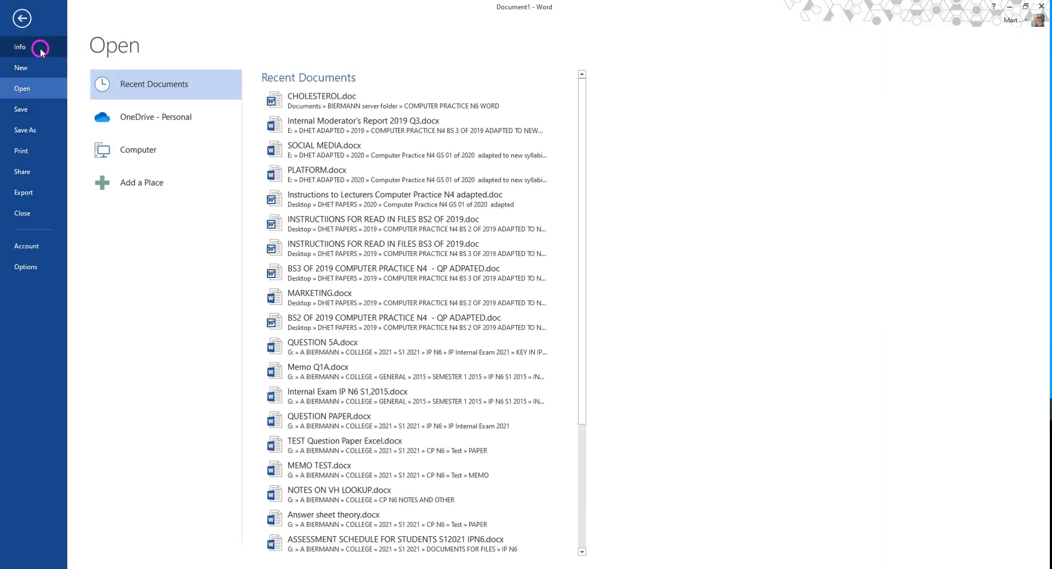
pyautogui.click(29, 132)
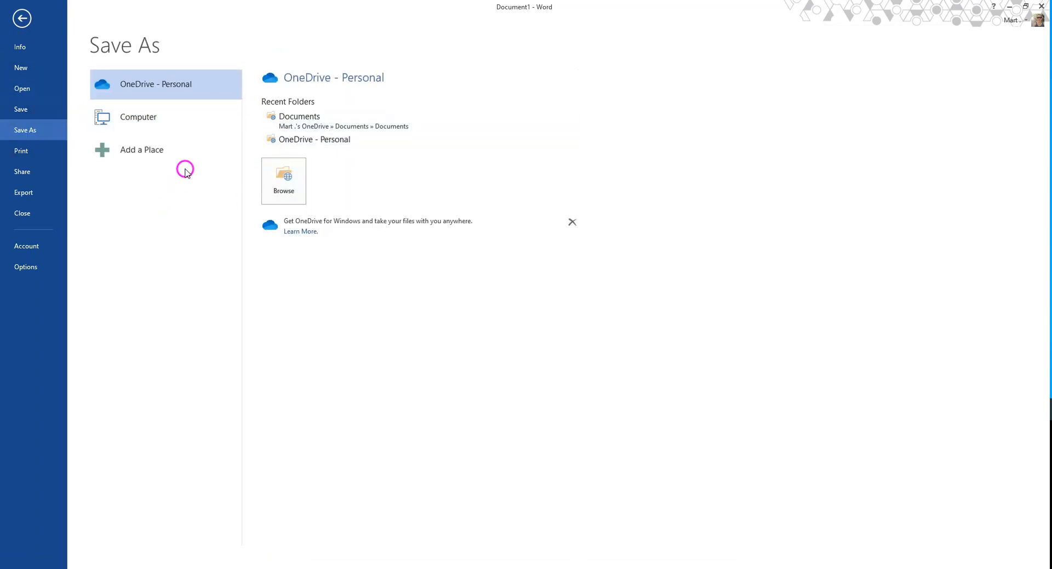
pyautogui.click(289, 194)
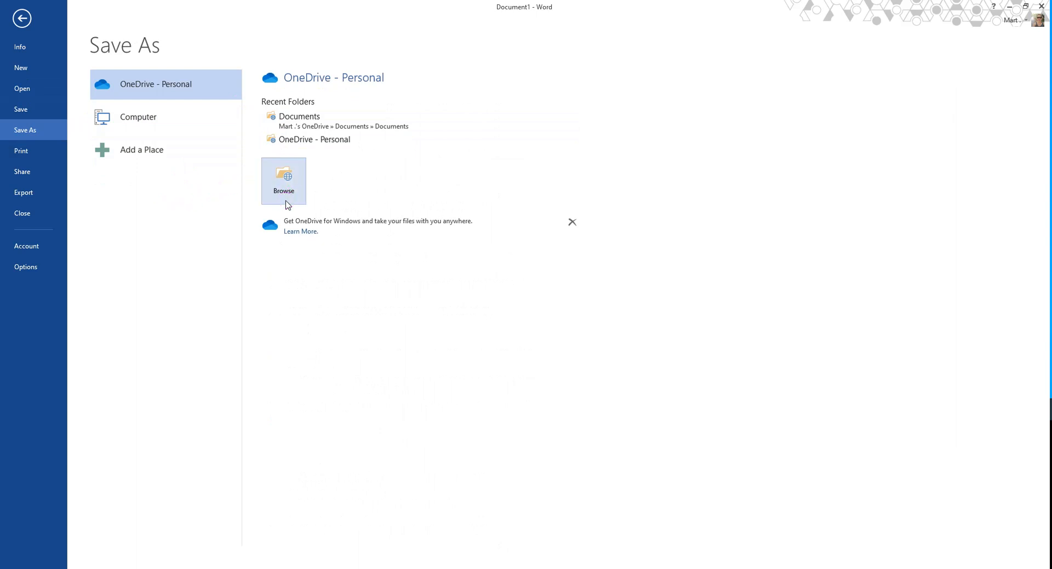
pyautogui.click(279, 184)
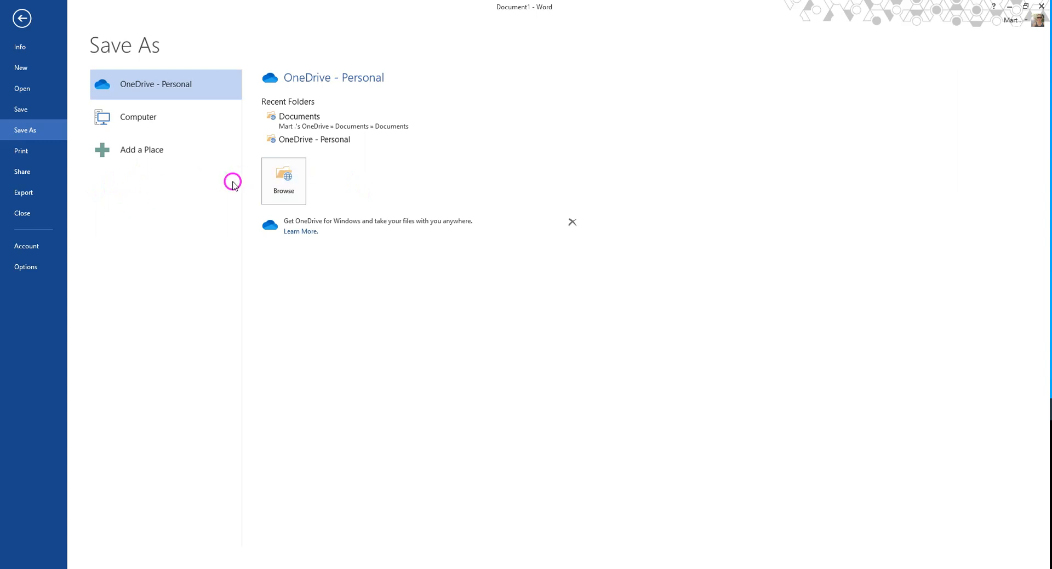
pyautogui.click(287, 185)
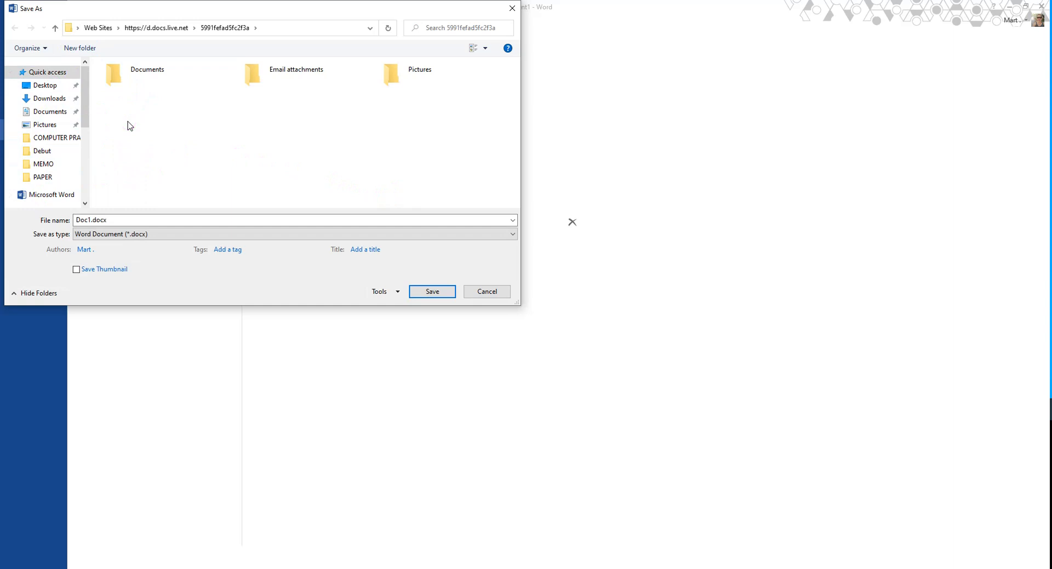
pyautogui.click(36, 114)
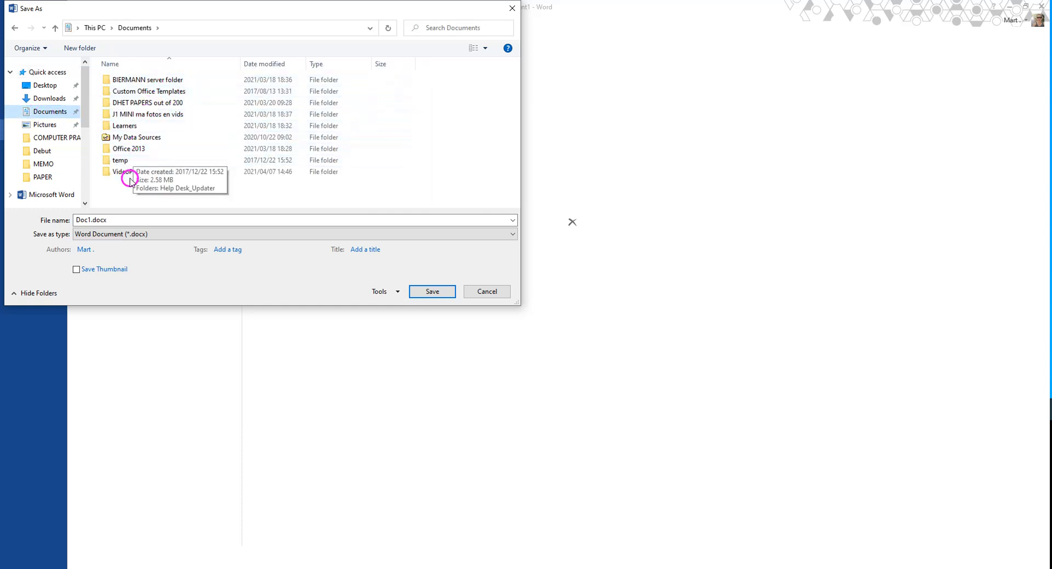
pyautogui.click(503, 291)
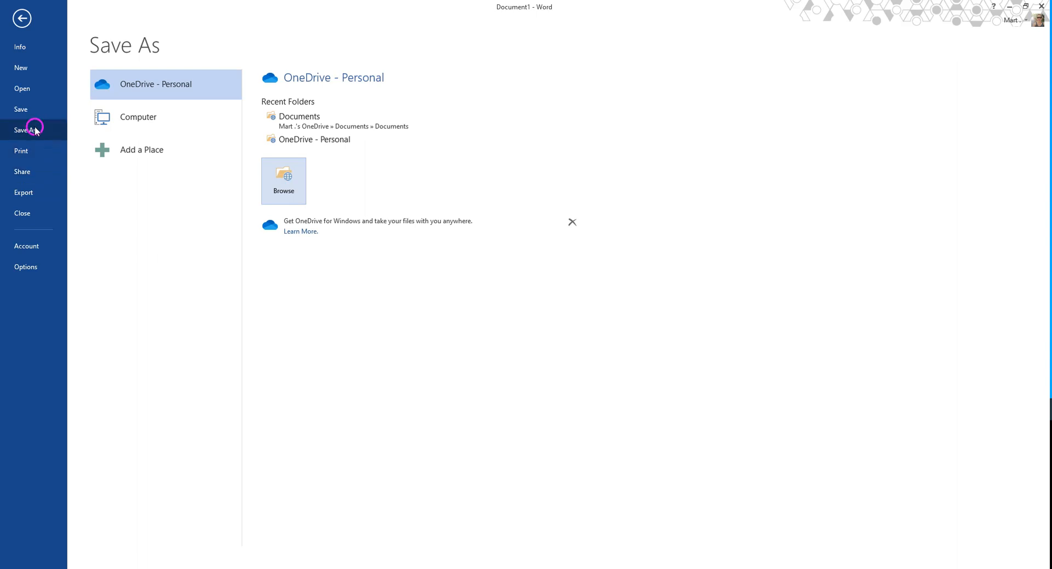
# Examine the print settings and page preview, and return to the document without printing
pyautogui.click(25, 152)
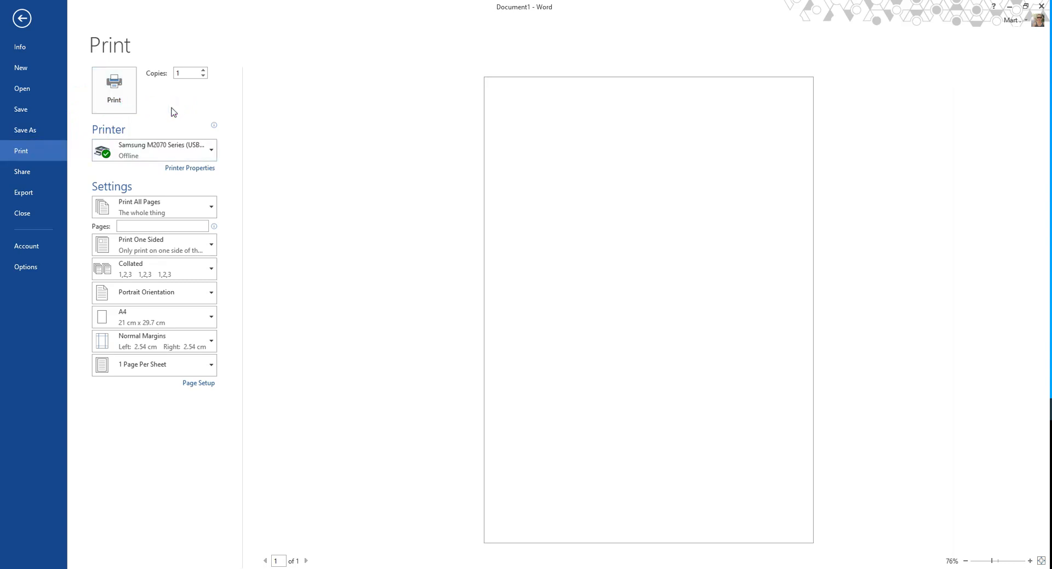
pyautogui.click(128, 103)
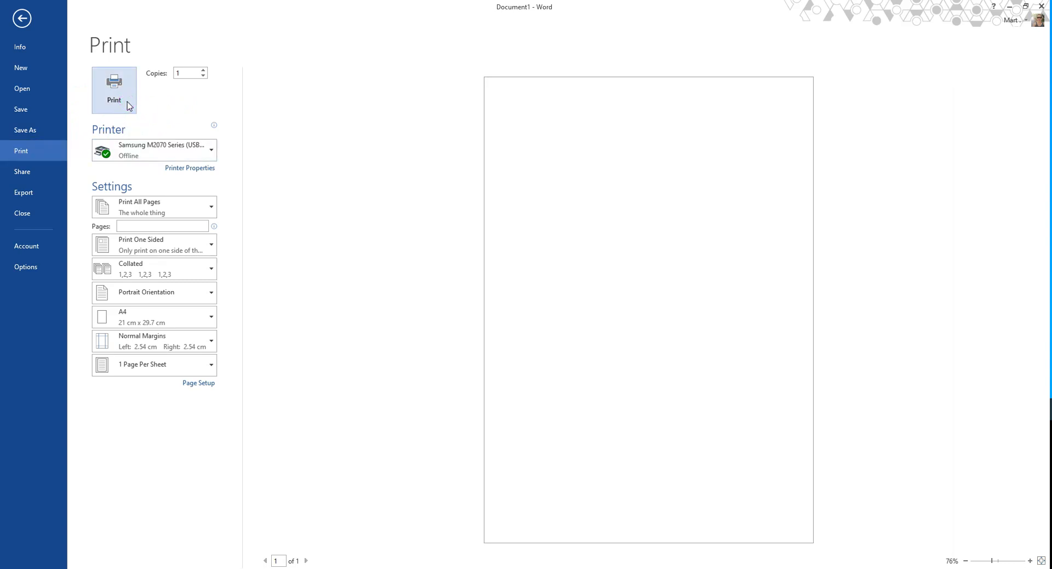
pyautogui.click(22, 19)
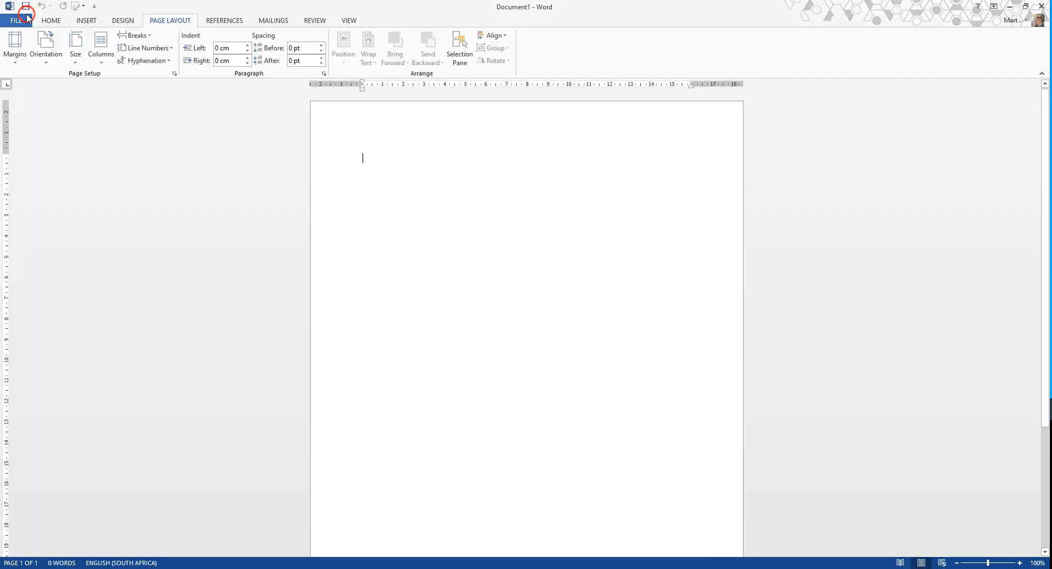
# Examine the underline styles and the other font and paragraph formatting commands for the blank document
pyautogui.click(52, 21)
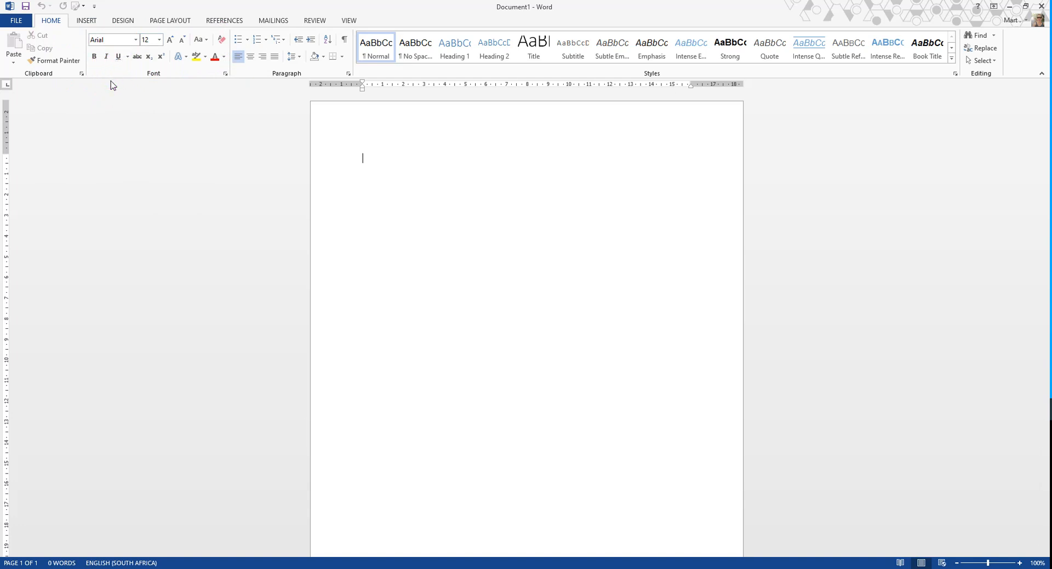
pyautogui.click(127, 57)
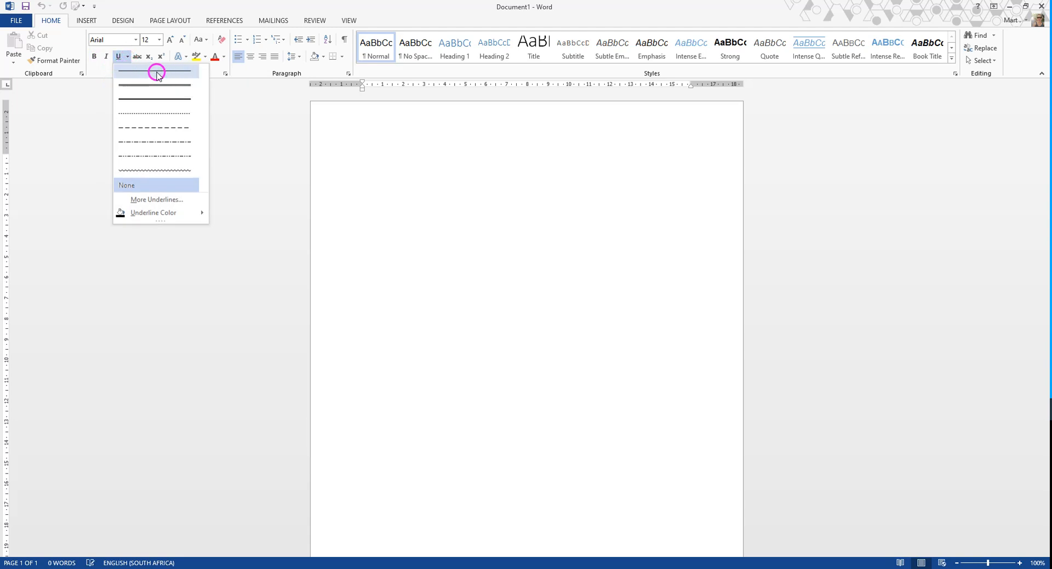
pyautogui.click(99, 77)
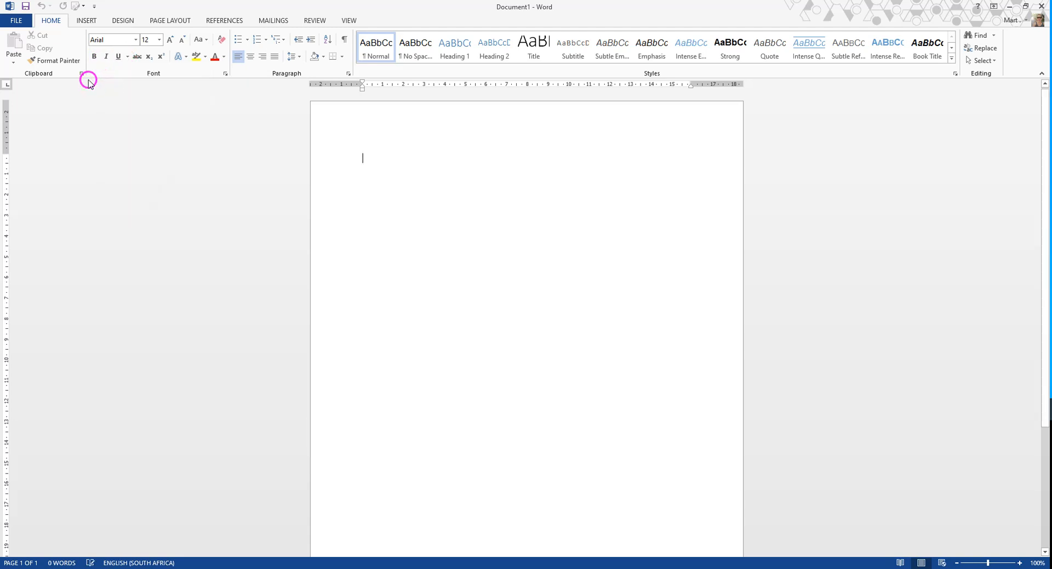
pyautogui.click(152, 60)
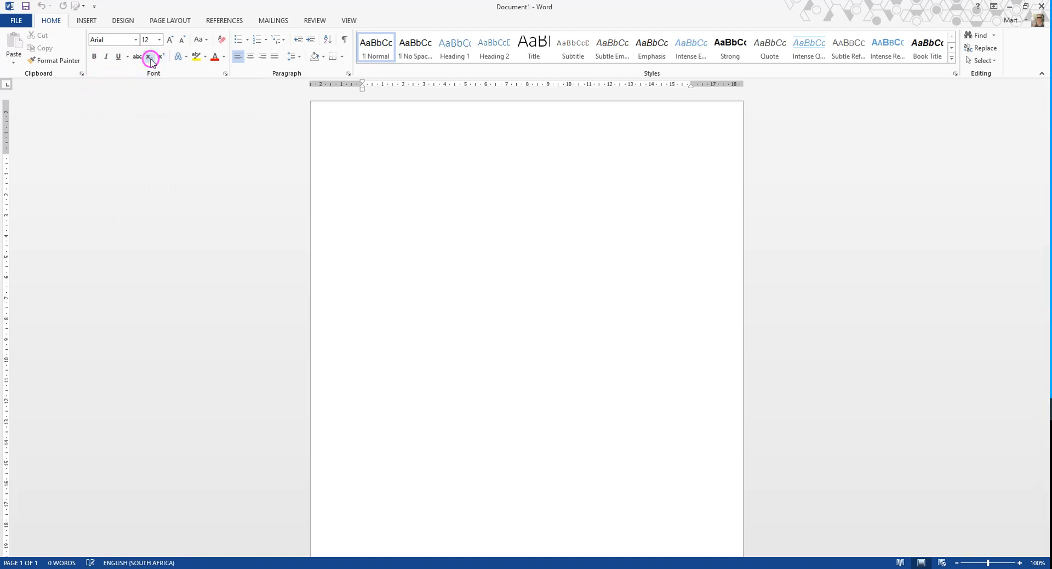
pyautogui.click(197, 59)
pyautogui.click(201, 59)
pyautogui.click(314, 60)
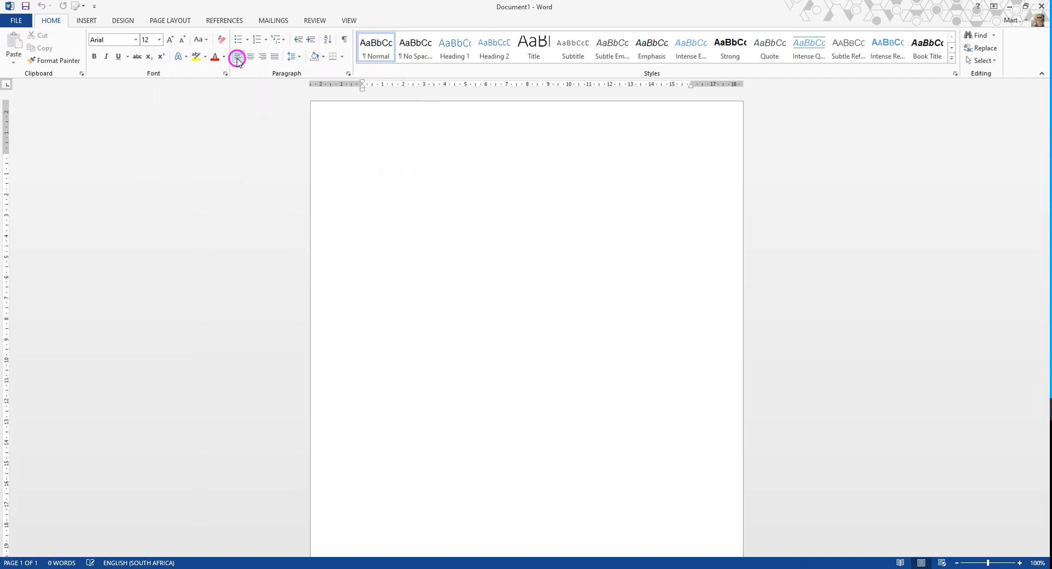
# Look at the line spacing options and the paragraph's tab stop settings, and close them without changes
pyautogui.click(298, 60)
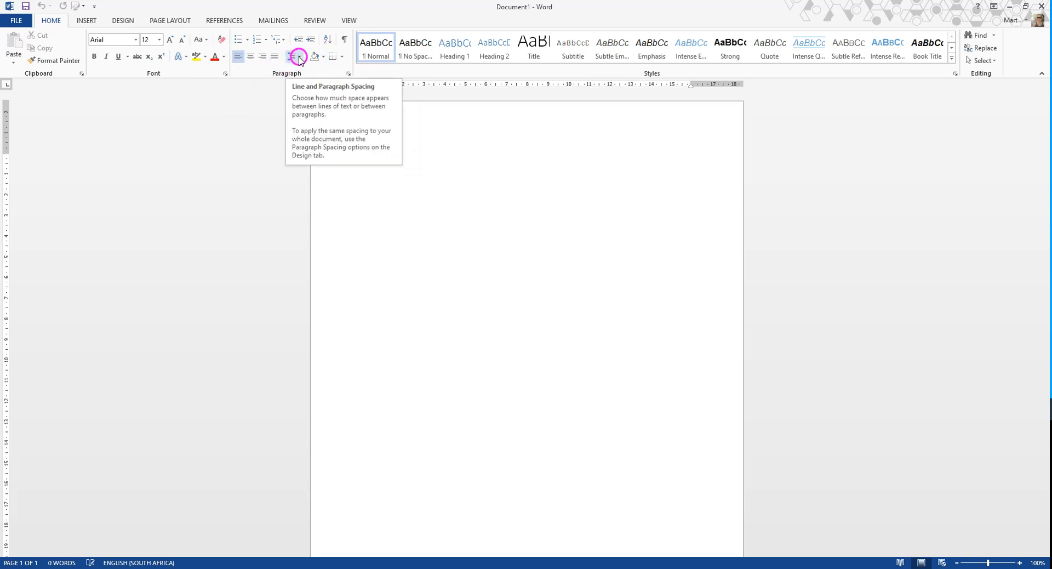
pyautogui.click(299, 62)
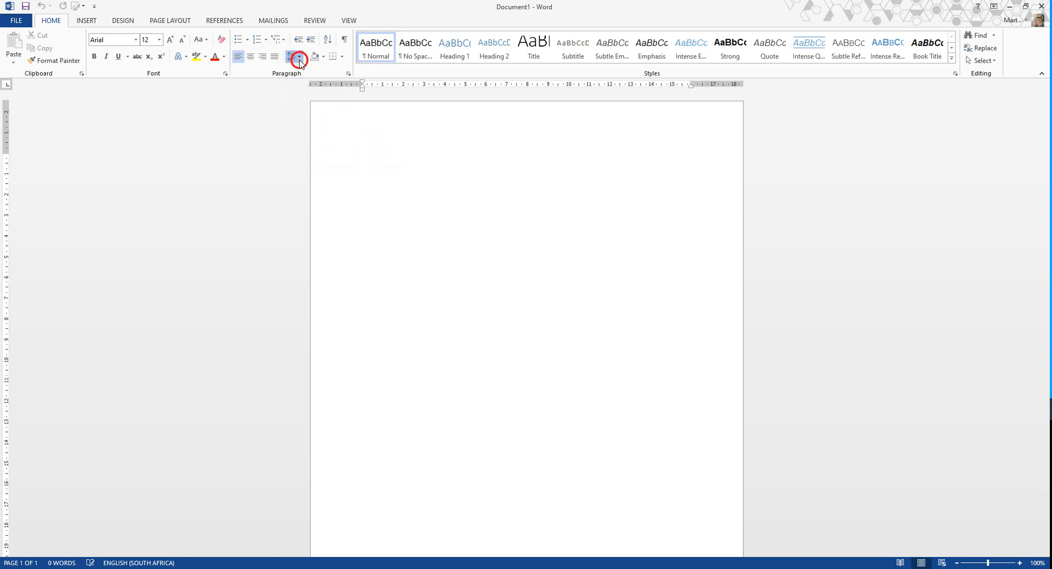
pyautogui.click(296, 56)
pyautogui.click(333, 148)
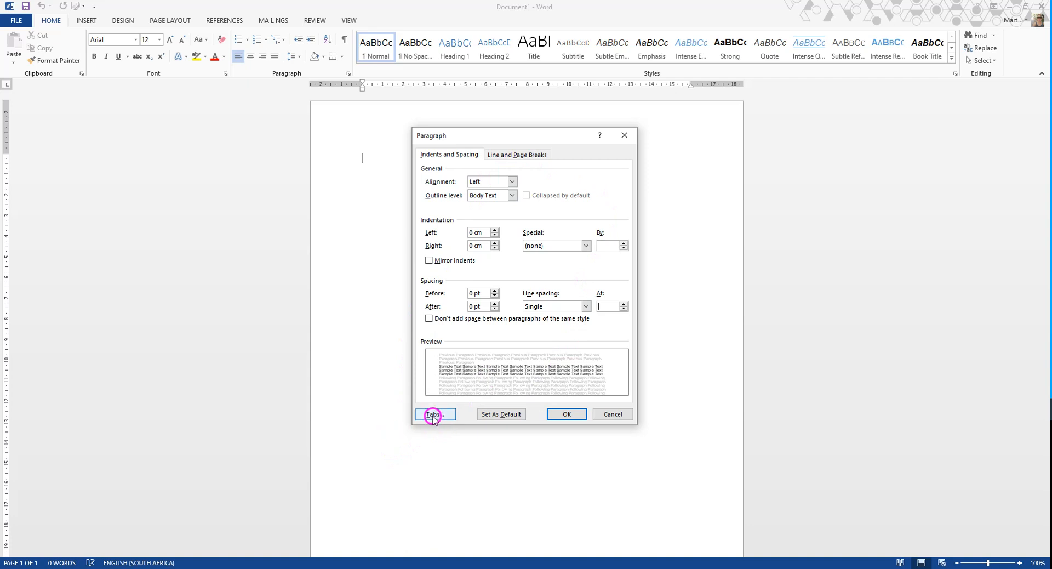
pyautogui.click(431, 415)
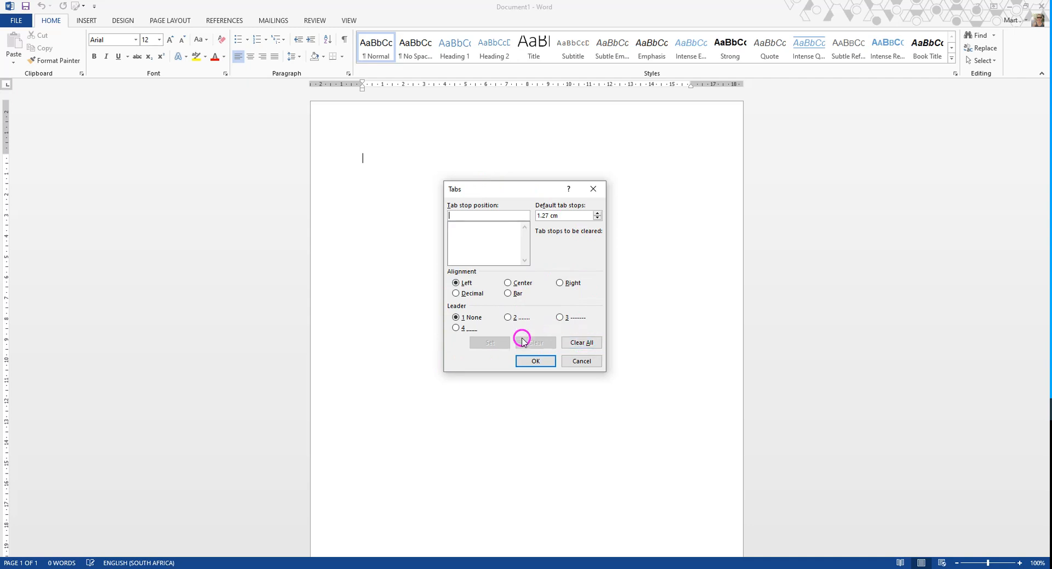
pyautogui.click(592, 188)
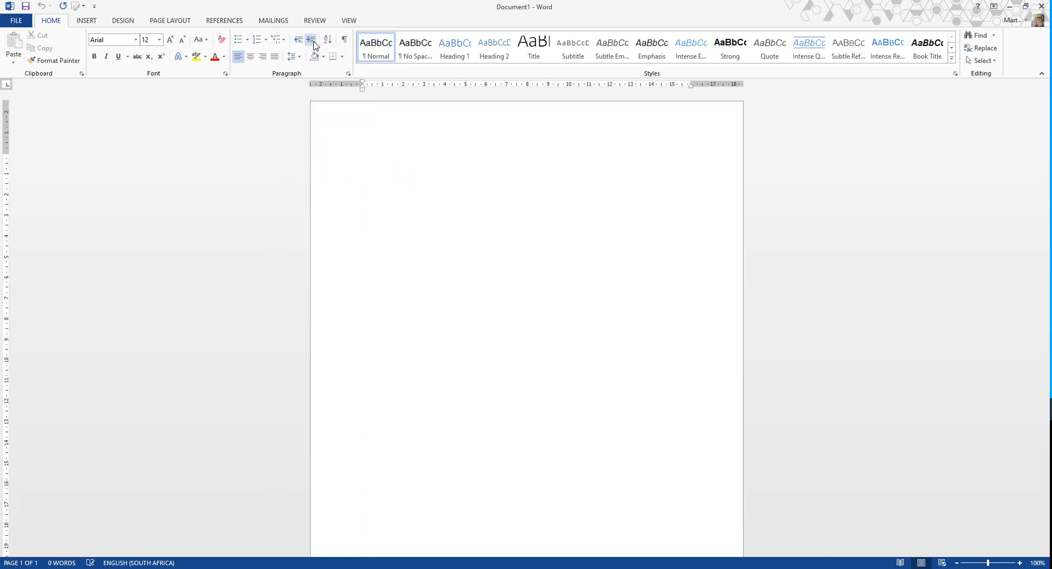
# Show the formatting marks and add several empty paragraphs to the page
pyautogui.click(345, 42)
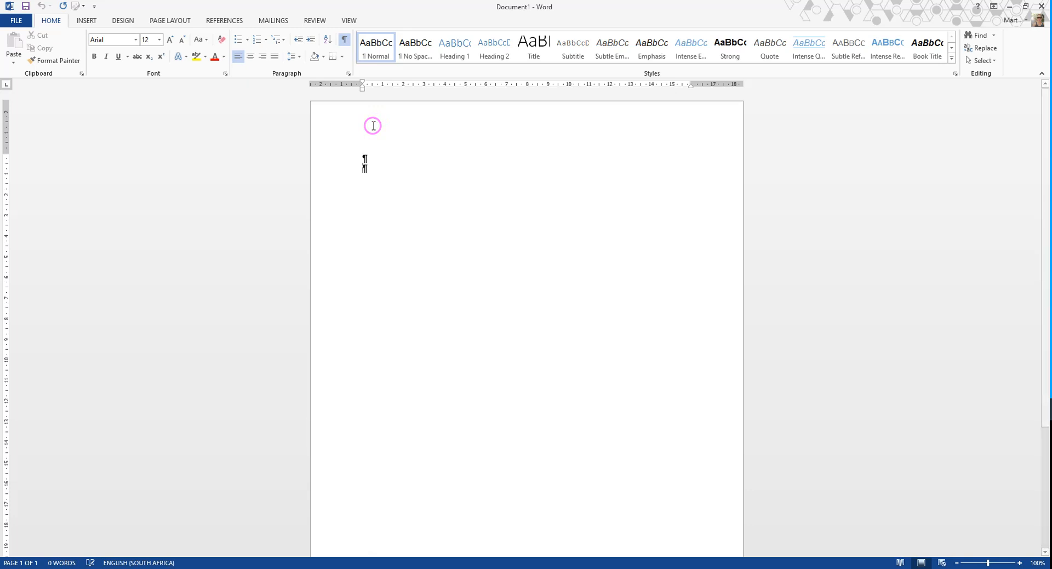
pyautogui.press('Return')
pyautogui.press('Return')
pyautogui.press('Return')
pyautogui.press('Return')
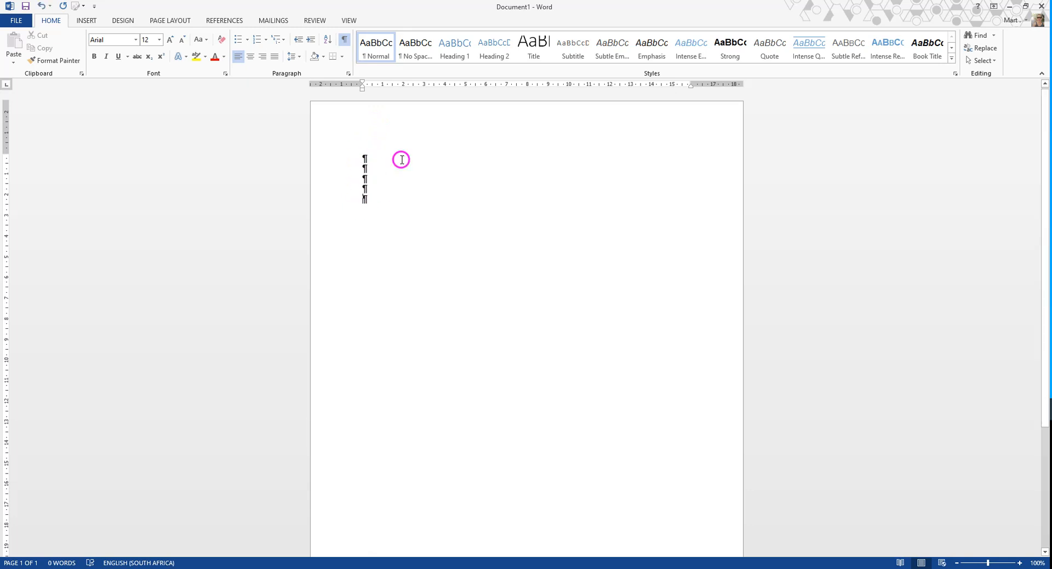
# Delete all the empty paragraphs and hide the formatting marks
pyautogui.hotkey('ctrl', 'a')
pyautogui.press('Delete')
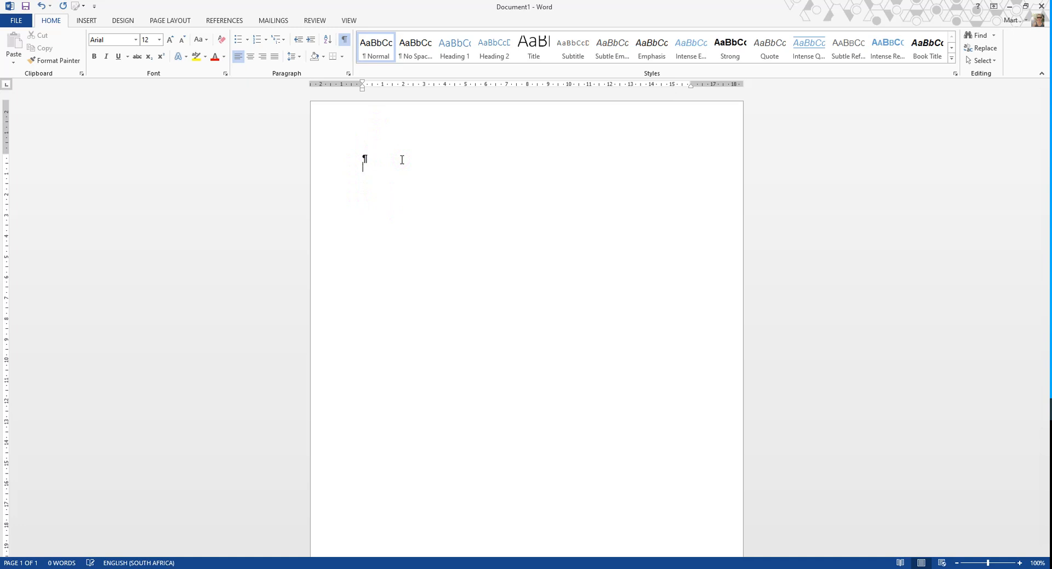
pyautogui.click(346, 41)
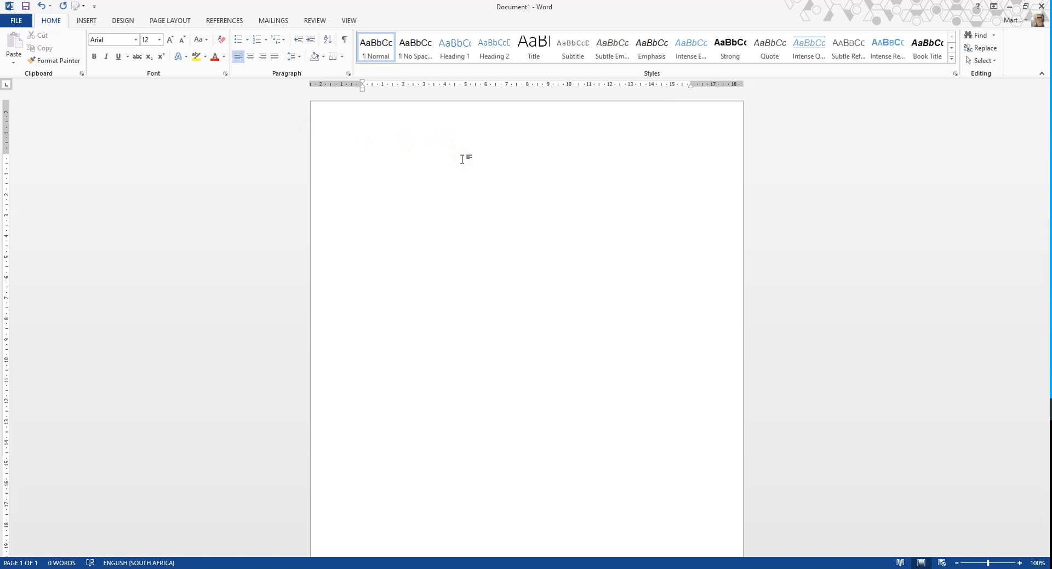
# Insert the built-in Blank header, remove its placeholder text, and place the text cursor at the header's centre tab stop
pyautogui.click(87, 22)
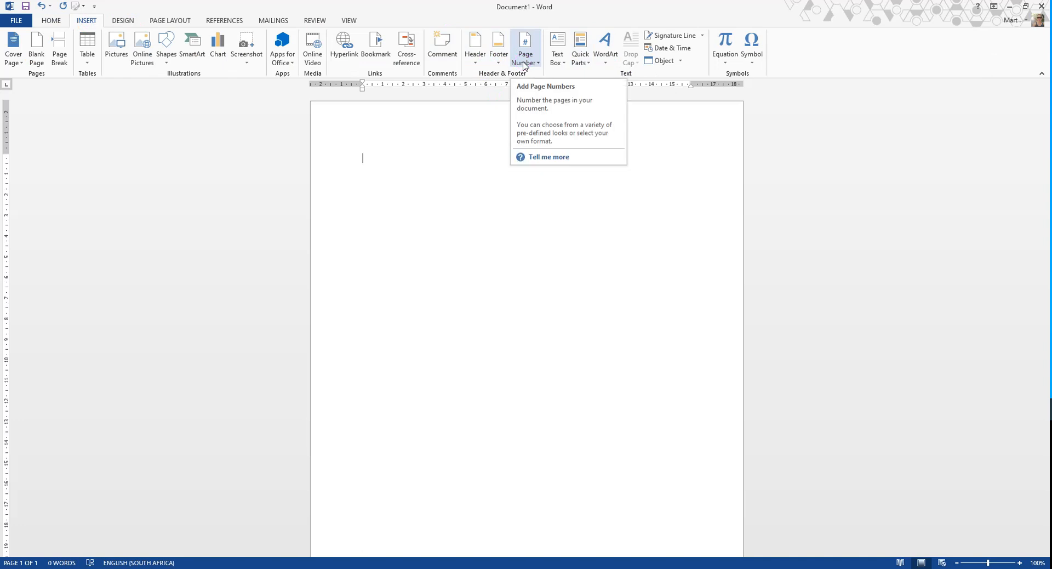
pyautogui.click(476, 61)
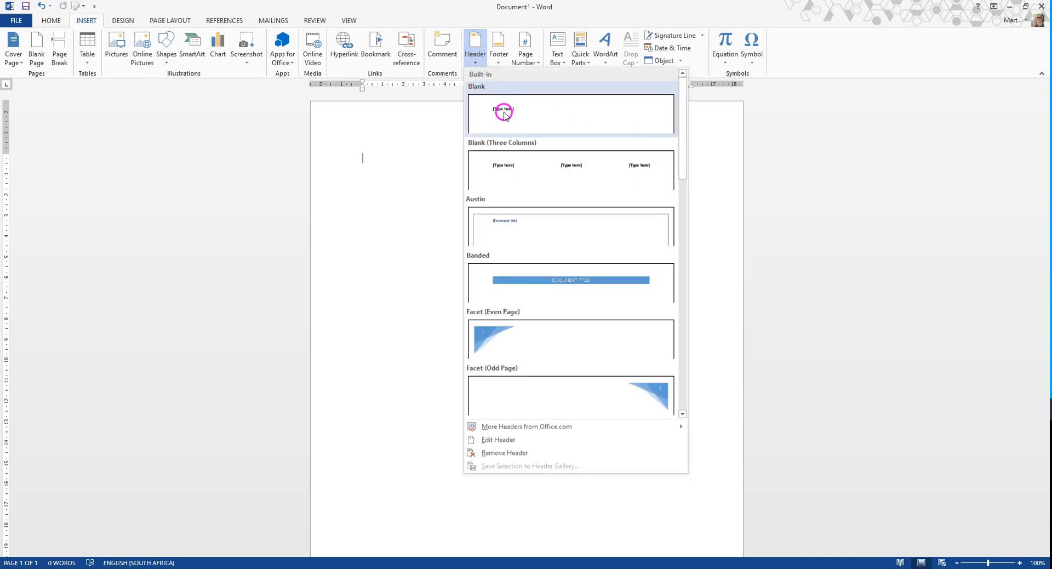
pyautogui.click(509, 123)
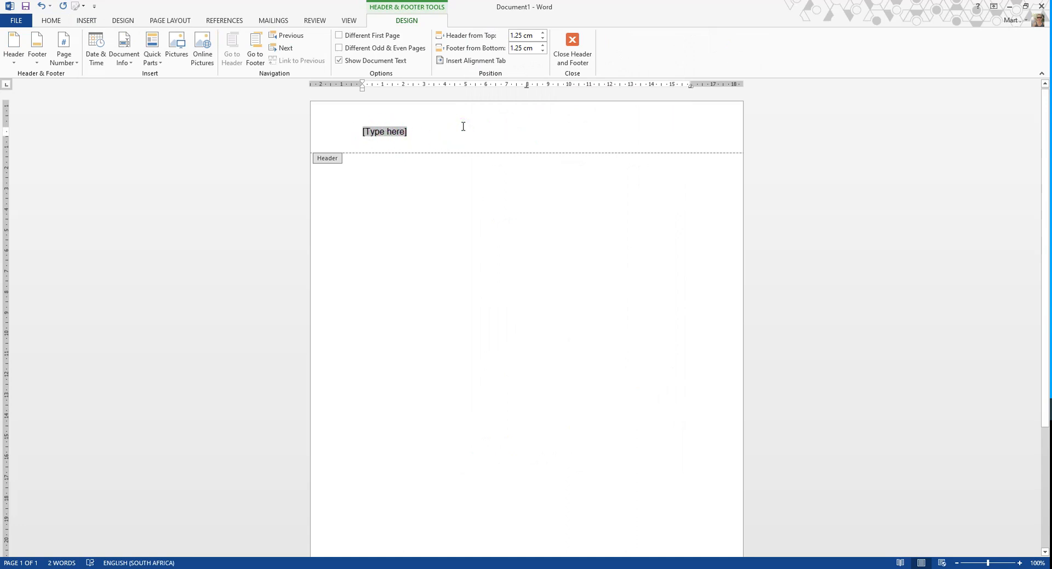
pyautogui.press('Delete')
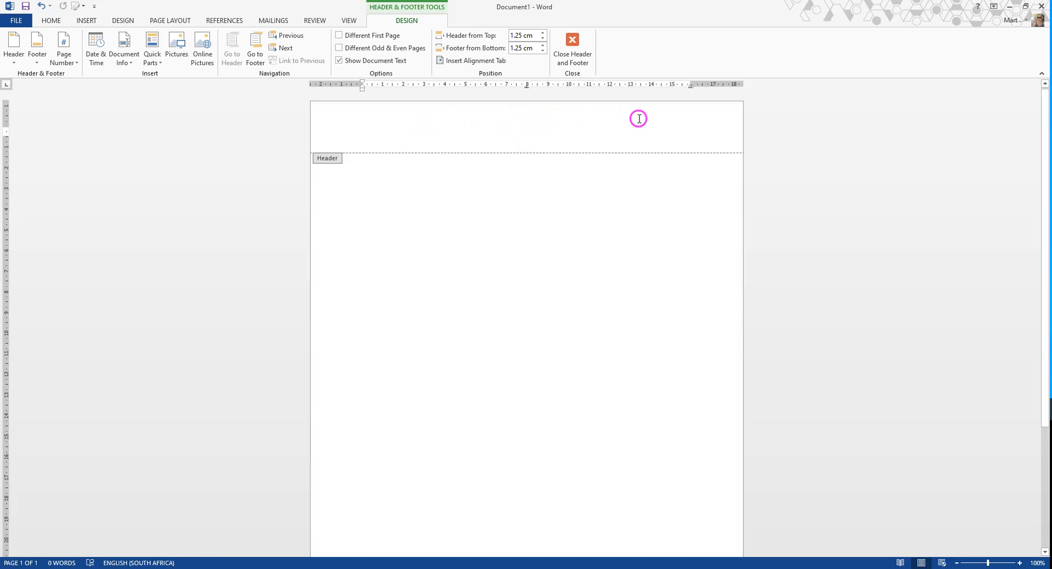
pyautogui.press('Tab')
pyautogui.press('Tab')
pyautogui.press('BackSpace')
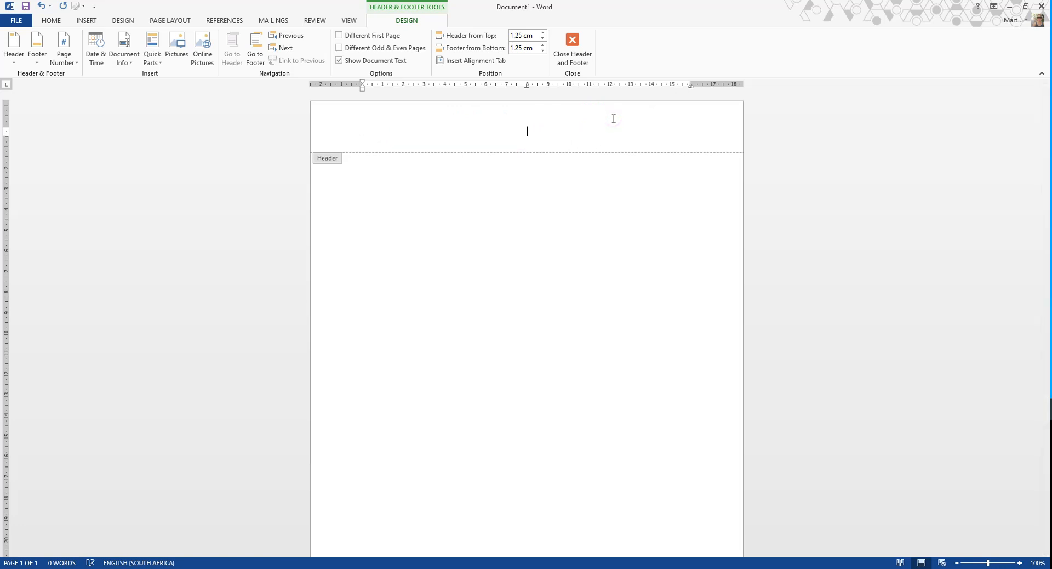
# Place the text cursor at the footer's right tab stop, and finish editing the header and footer
pyautogui.scroll(-5, 542, 307)
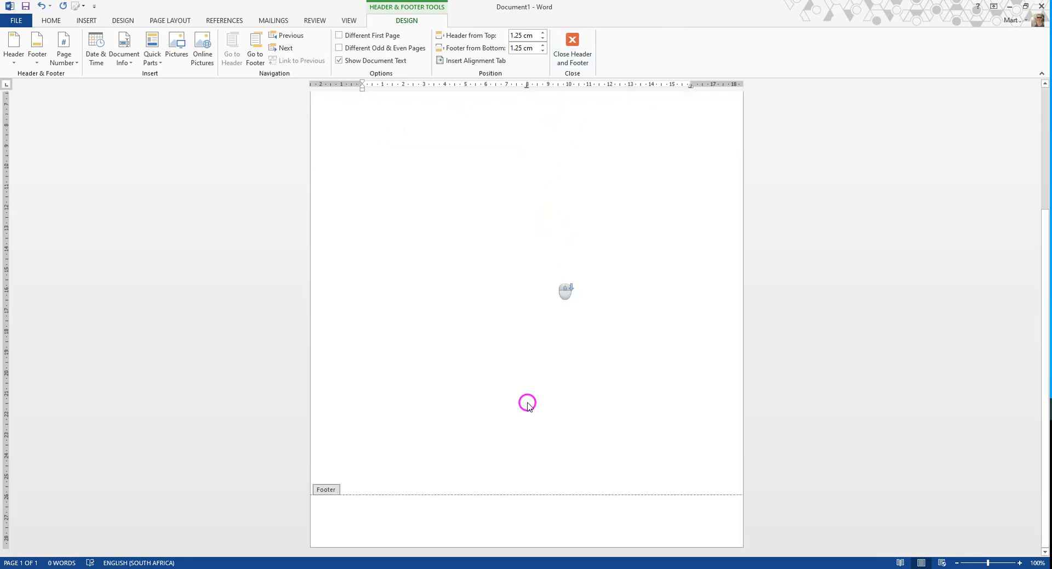
pyautogui.click(504, 522)
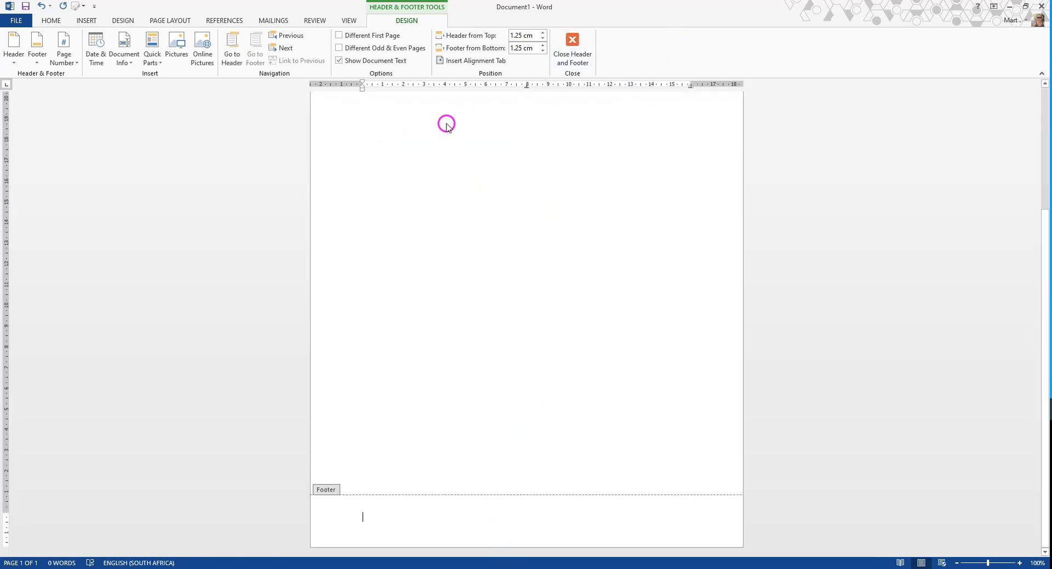
pyautogui.press('Tab')
pyautogui.press('Tab')
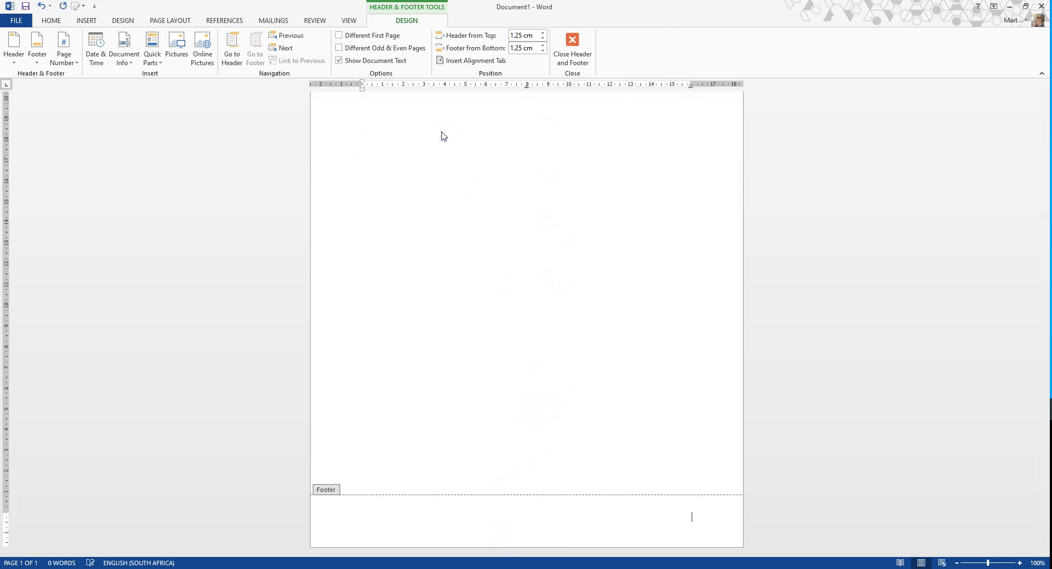
pyautogui.scroll(5, 427, 141)
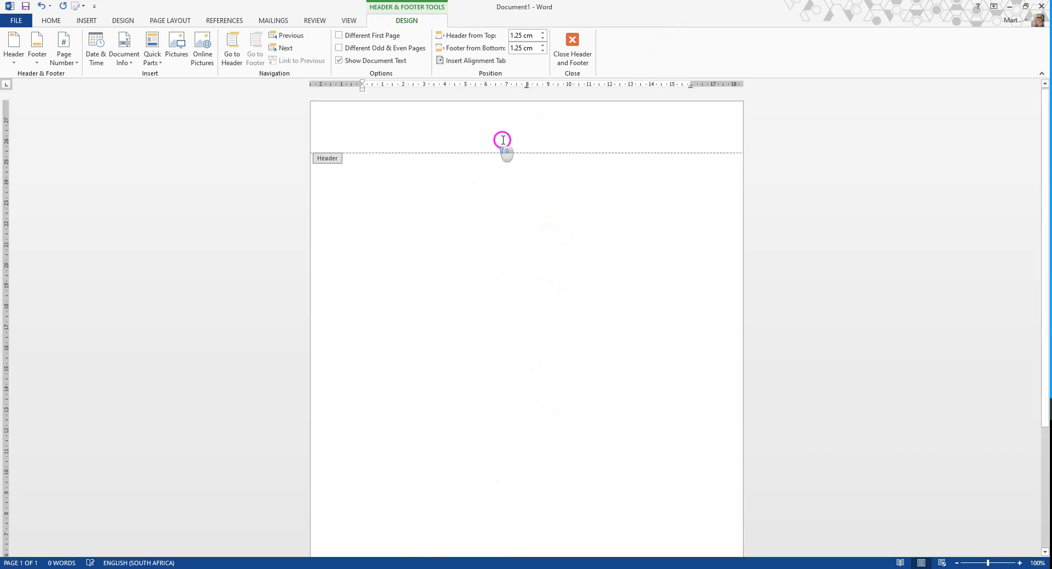
pyautogui.click(584, 59)
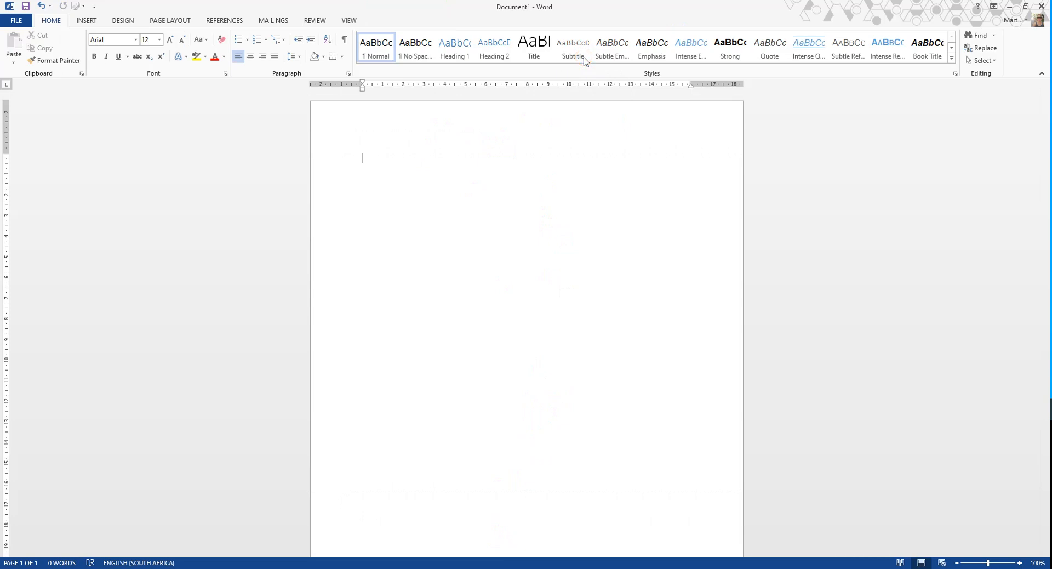
# Insert page numbers at the top of the page using the Plain Number 1 style
pyautogui.click(85, 21)
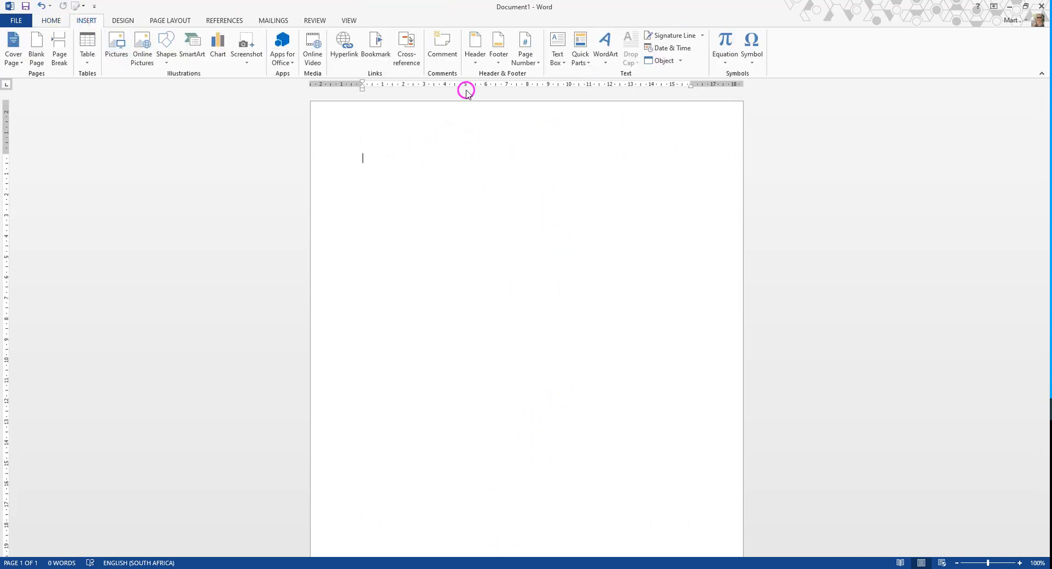
pyautogui.click(531, 62)
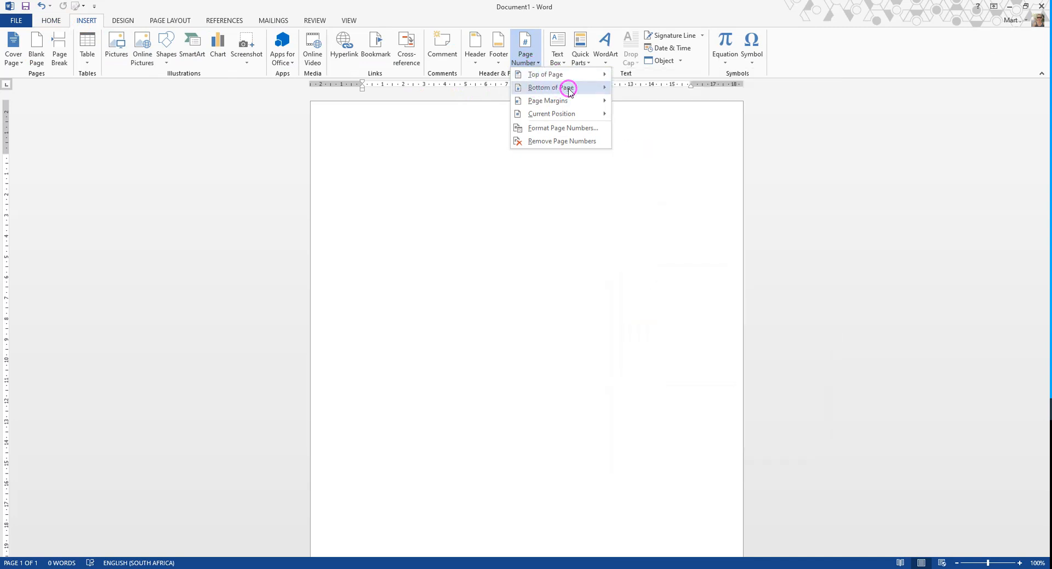
pyautogui.moveTo(537, 90)
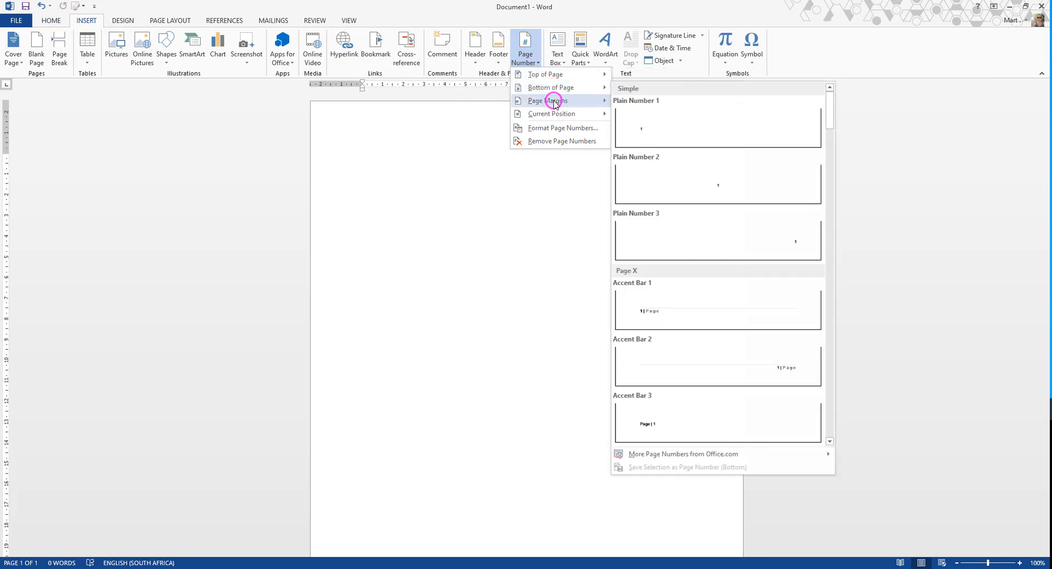
pyautogui.moveTo(549, 116)
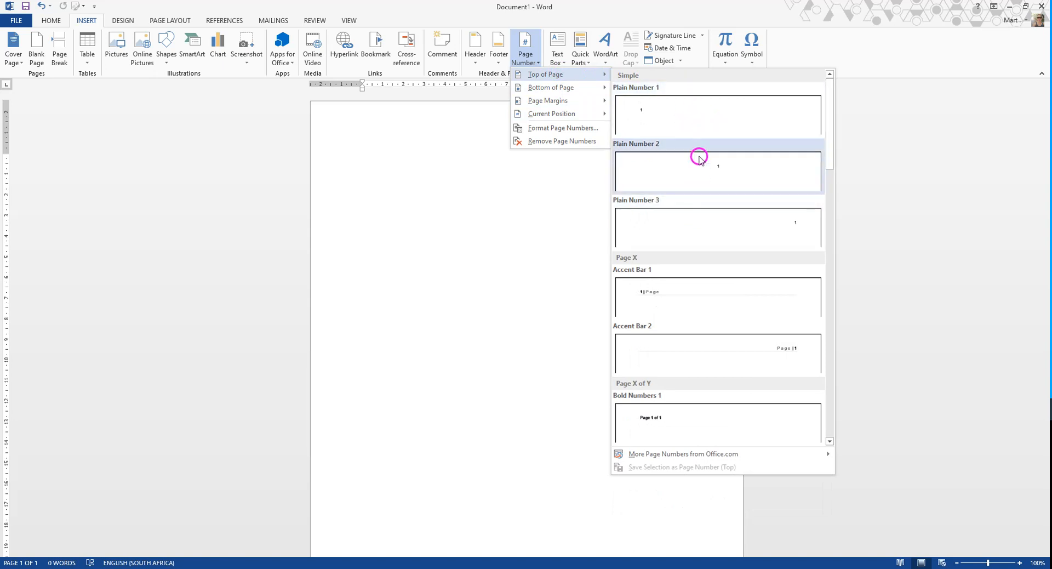
pyautogui.click(697, 112)
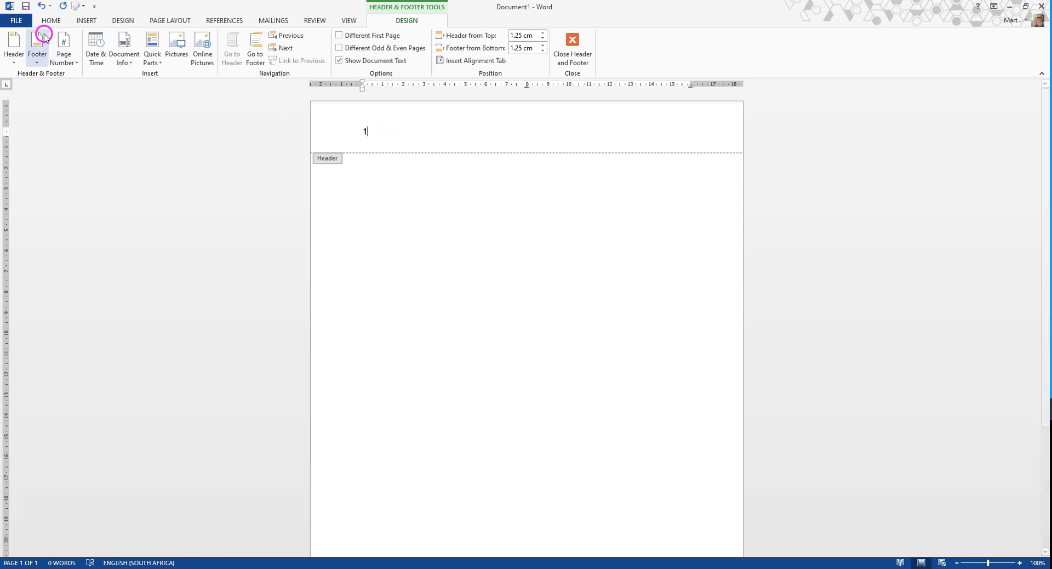
# Set the page numbering to start at 2, and finish editing the header
pyautogui.click(61, 65)
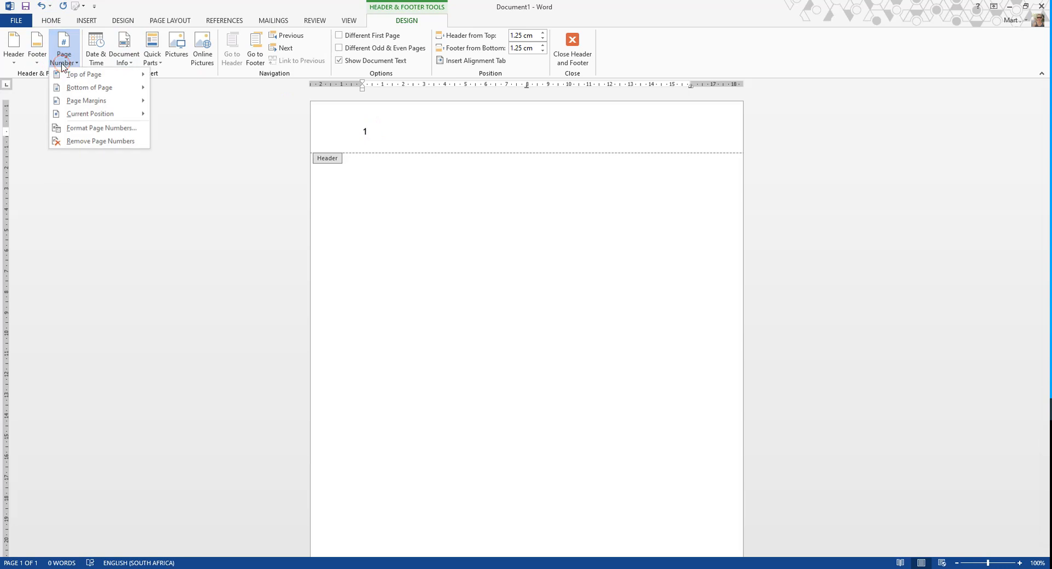
pyautogui.click(104, 129)
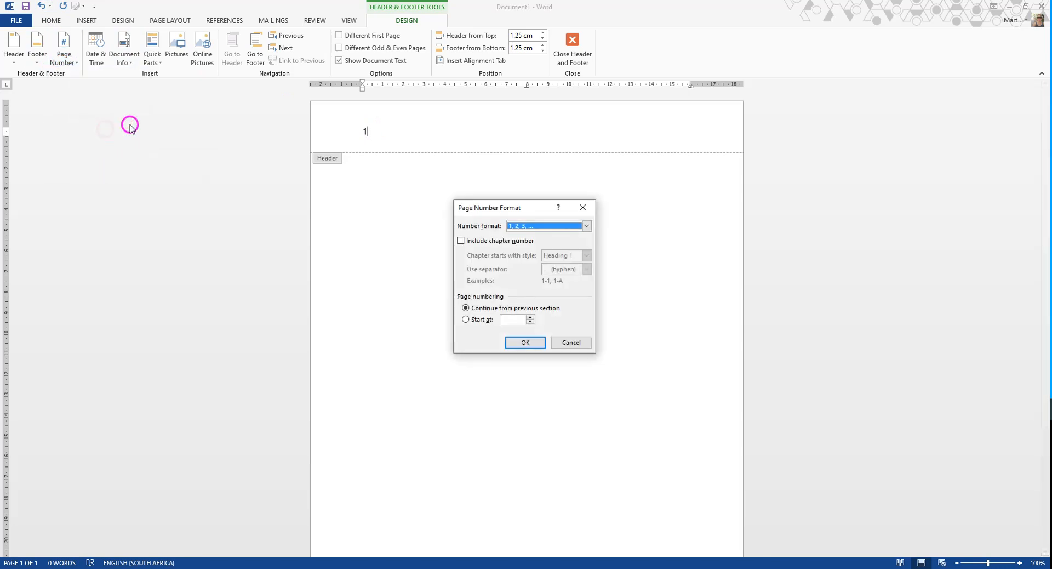
pyautogui.click(476, 323)
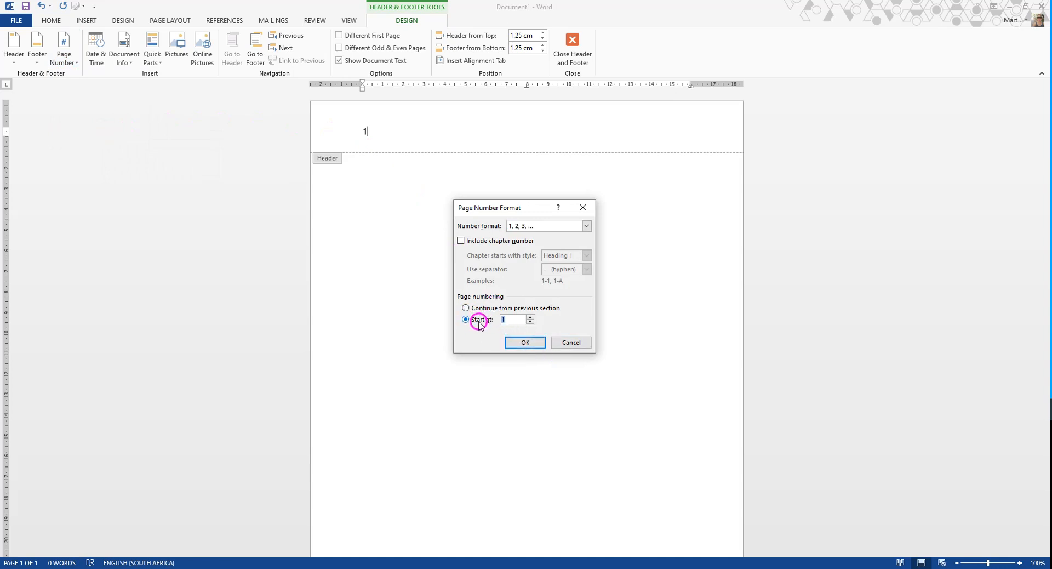
pyautogui.click(530, 317)
pyautogui.click(523, 342)
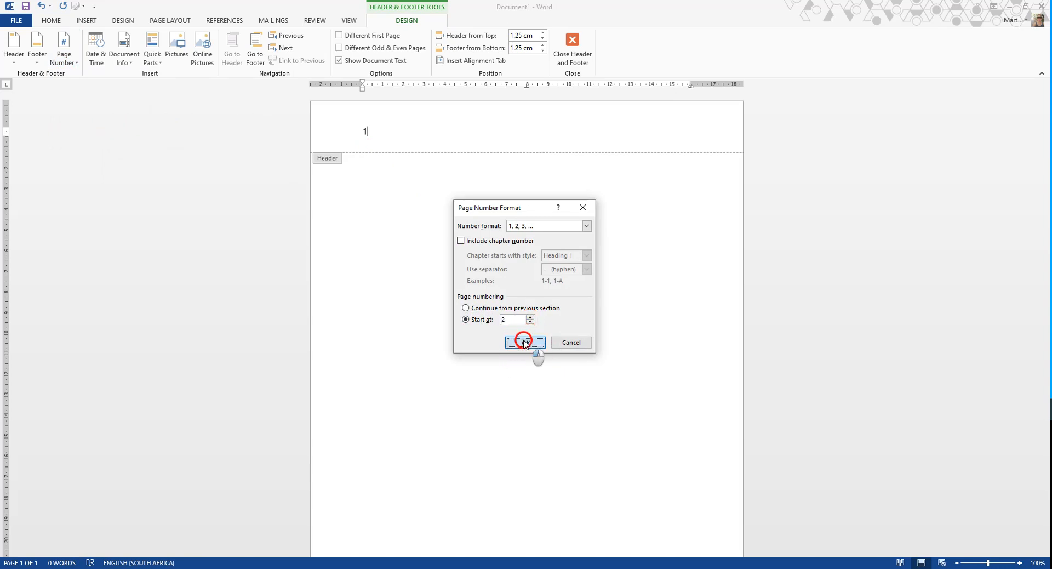
pyautogui.click(370, 139)
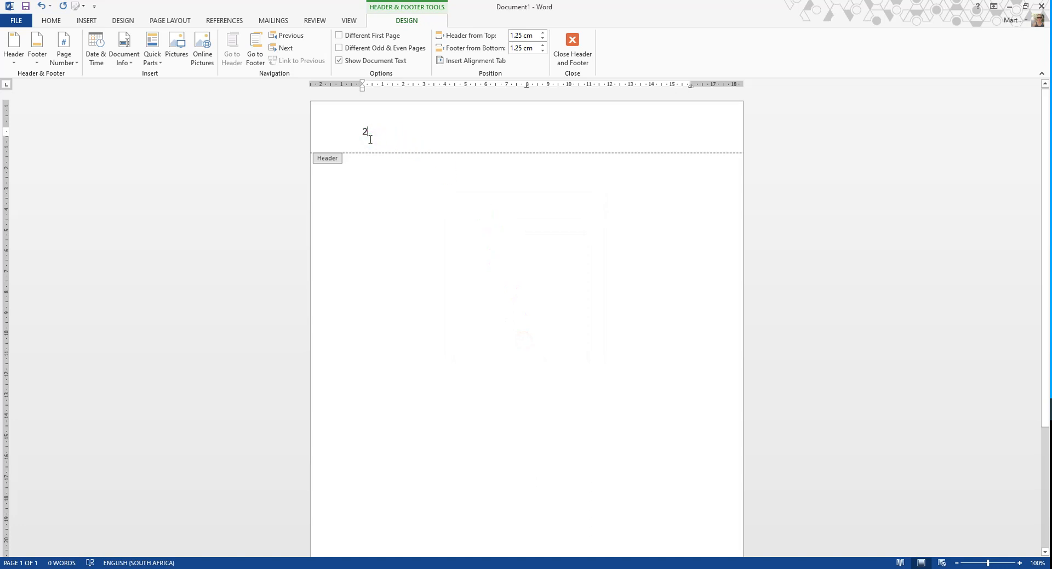
pyautogui.click(581, 50)
pyautogui.click(505, 178)
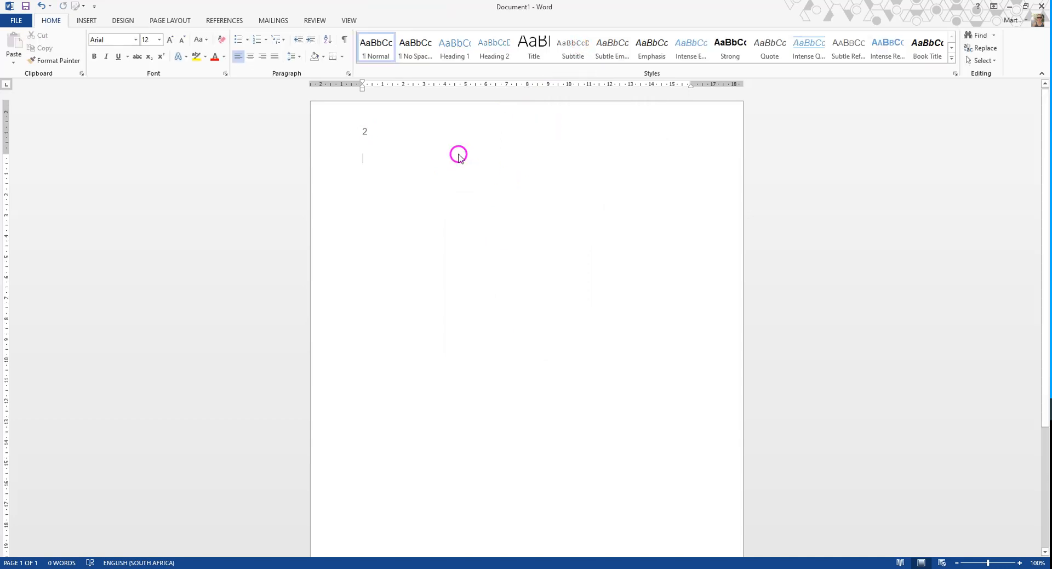
# Insert a next-page section break in the body and compare the page numbers on both pages
pyautogui.click(160, 21)
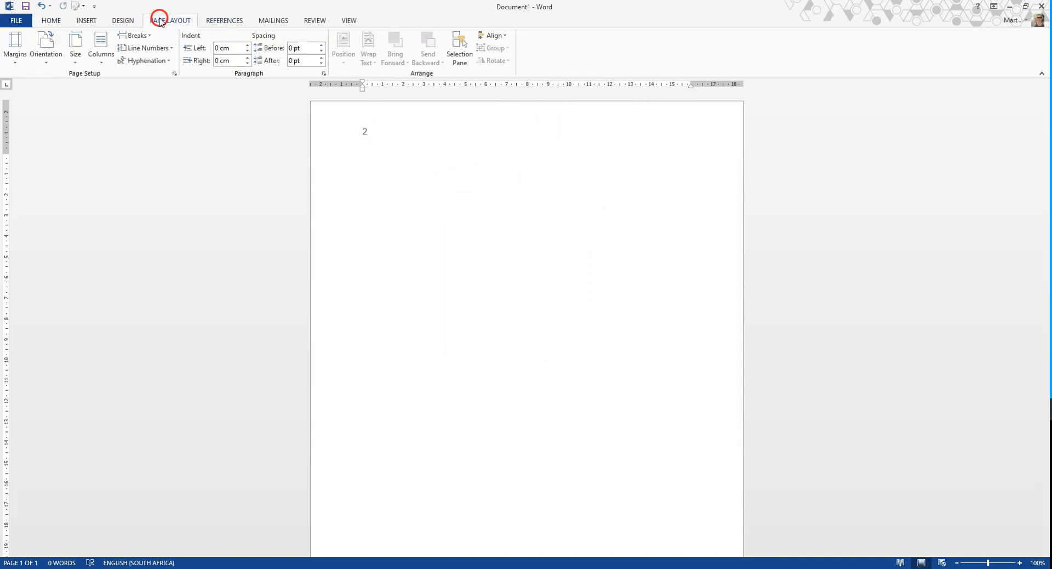
pyautogui.click(139, 35)
pyautogui.click(165, 178)
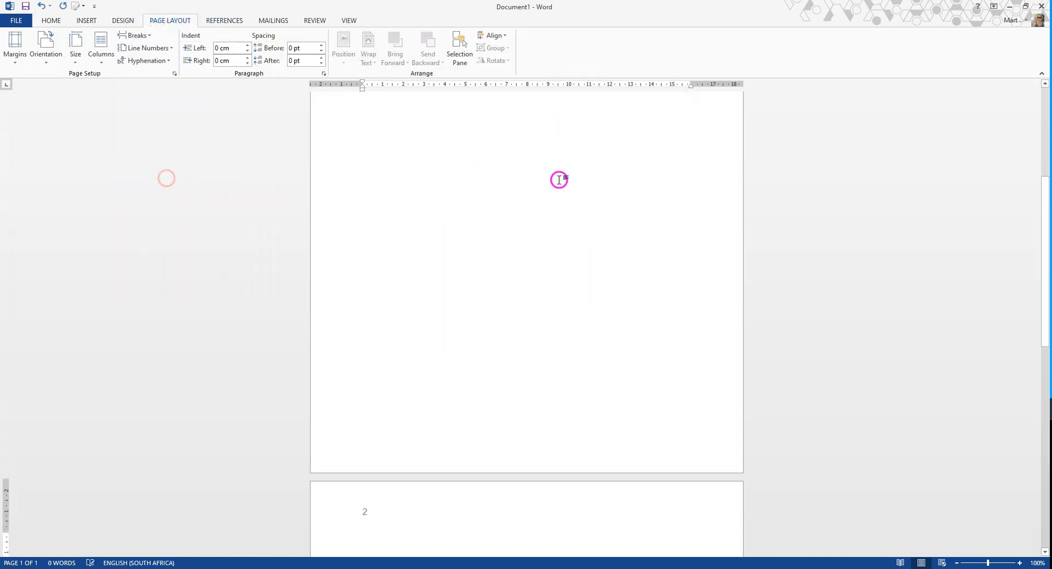
pyautogui.scroll(-5, 559, 180)
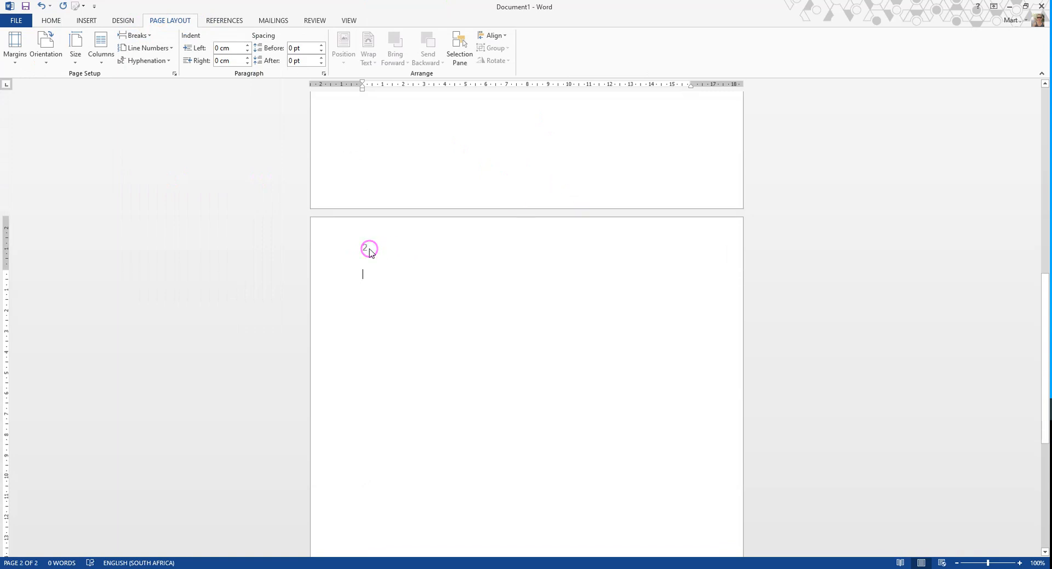
pyautogui.scroll(5, 395, 256)
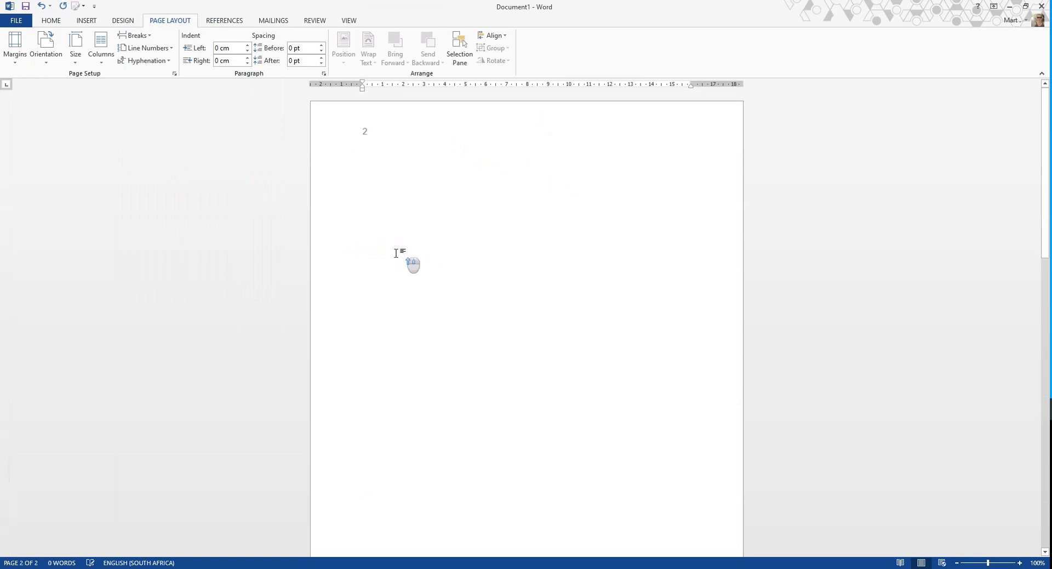
pyautogui.scroll(-7, 396, 253)
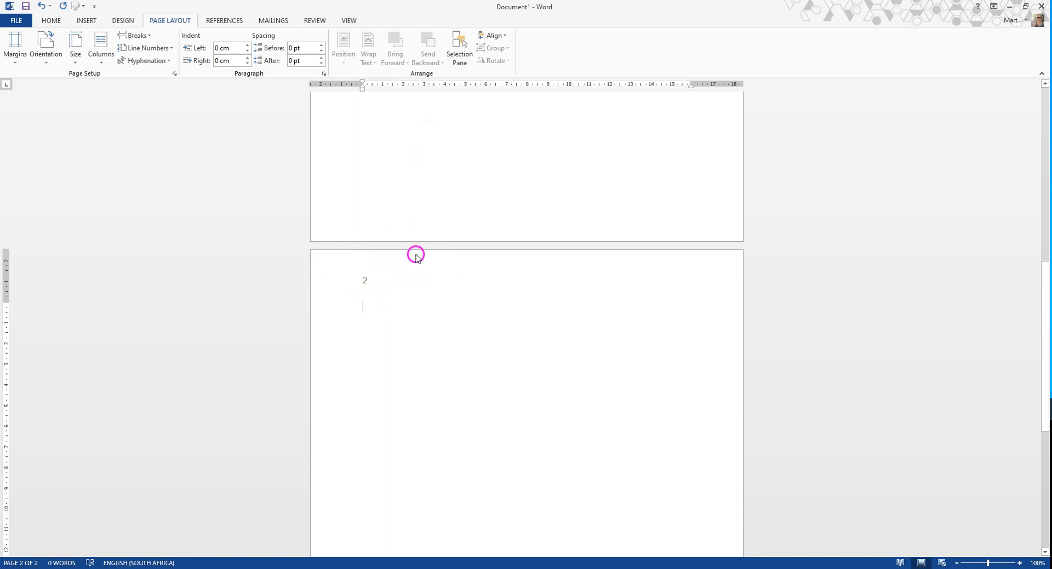
# Set the page numbering of section 2 to continue from the previous section, and finish editing the header
pyautogui.doubleClick(371, 280)
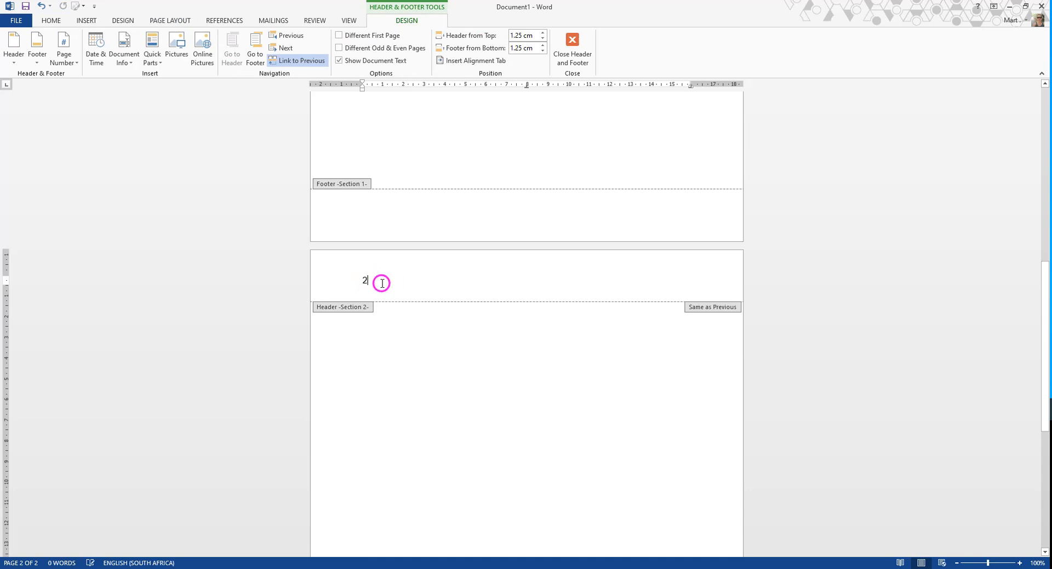
pyautogui.click(63, 59)
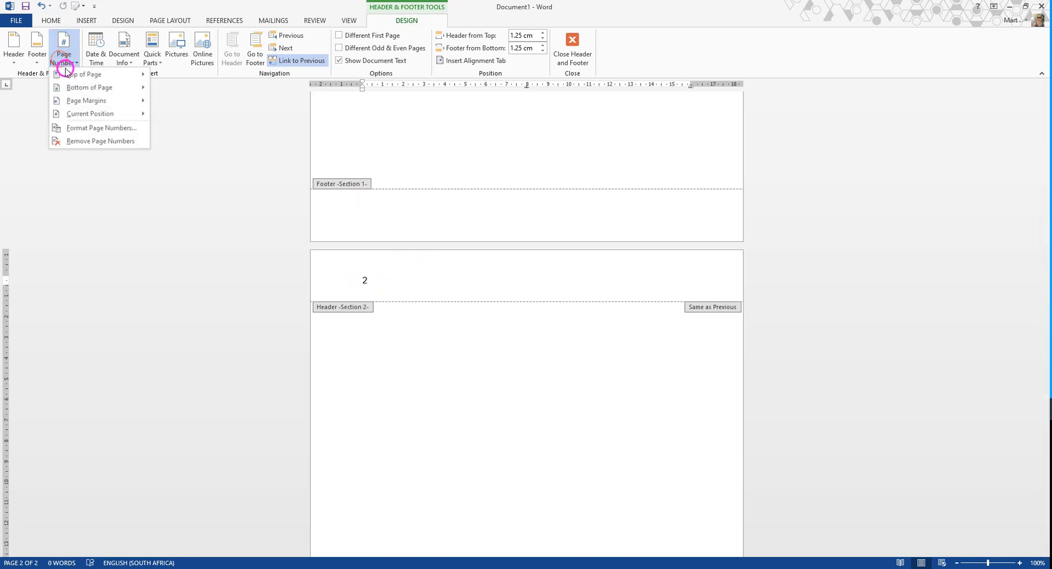
pyautogui.click(75, 129)
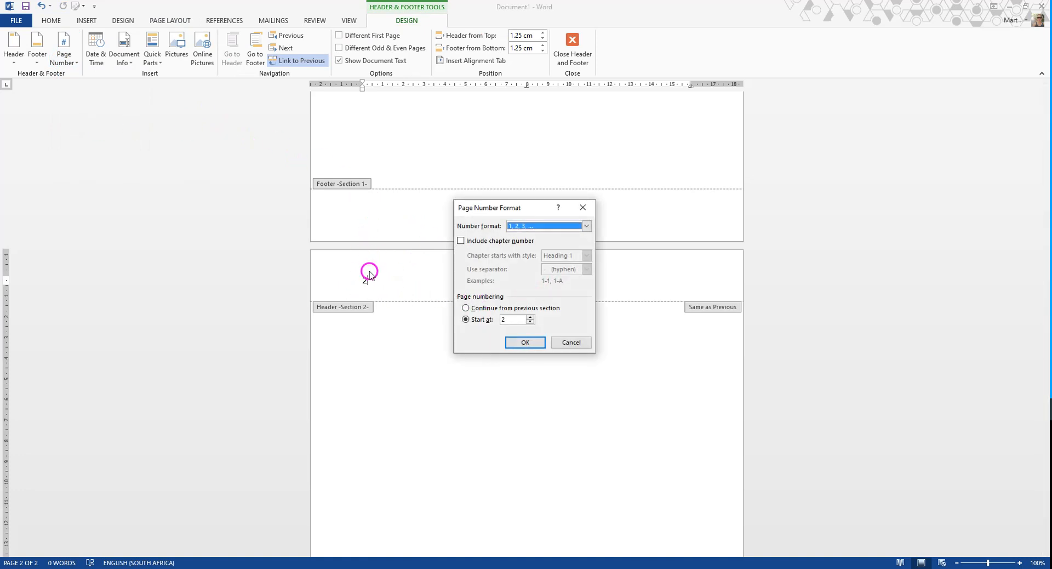
pyautogui.click(466, 307)
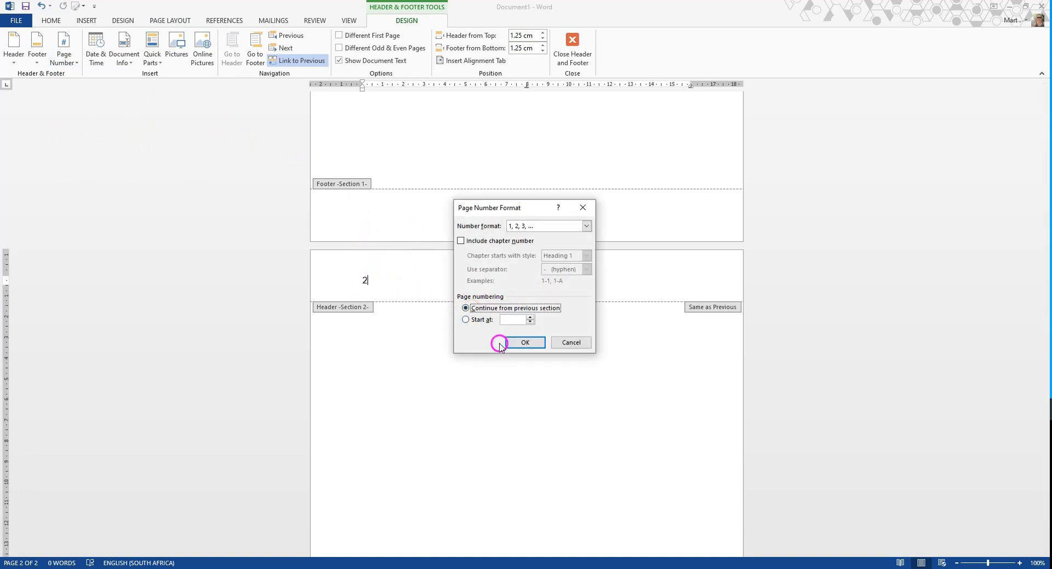
pyautogui.click(518, 343)
pyautogui.scroll(1, 472, 336)
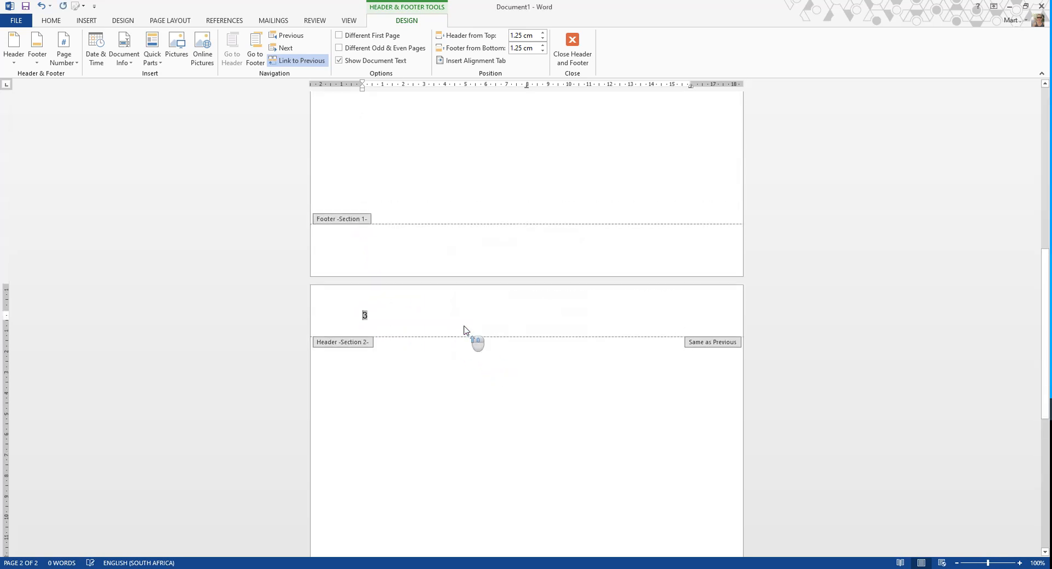
pyautogui.click(572, 46)
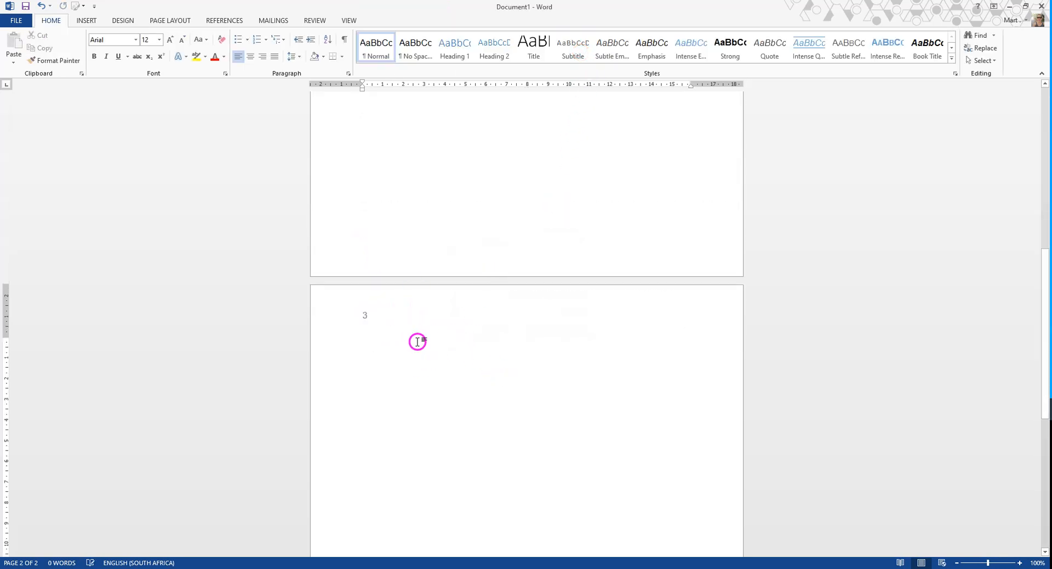
# Examine the page numbers in the headers of both pages to check that the numbering runs on
pyautogui.scroll(12, 437, 335)
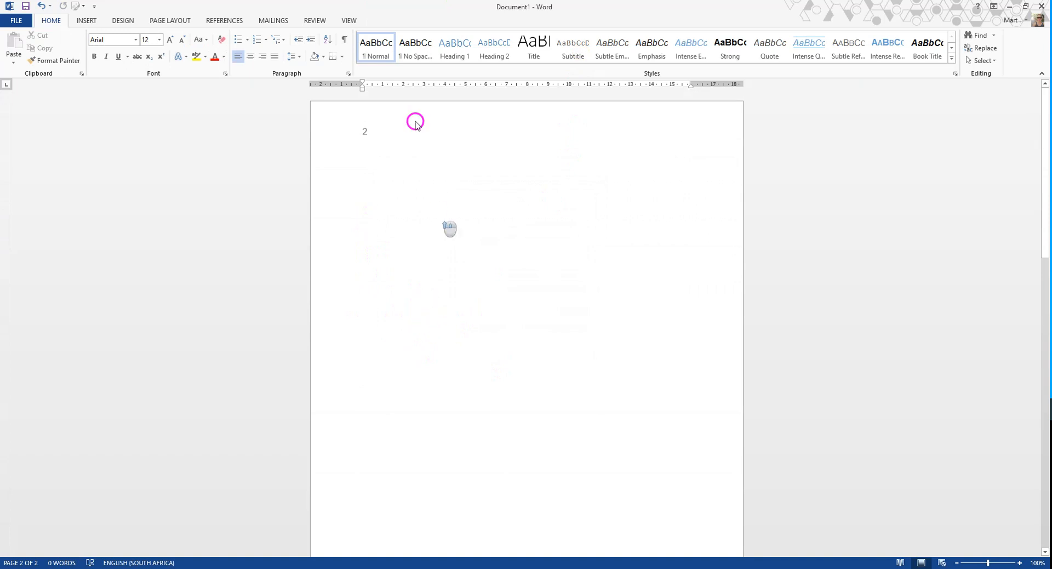
pyautogui.click(383, 128)
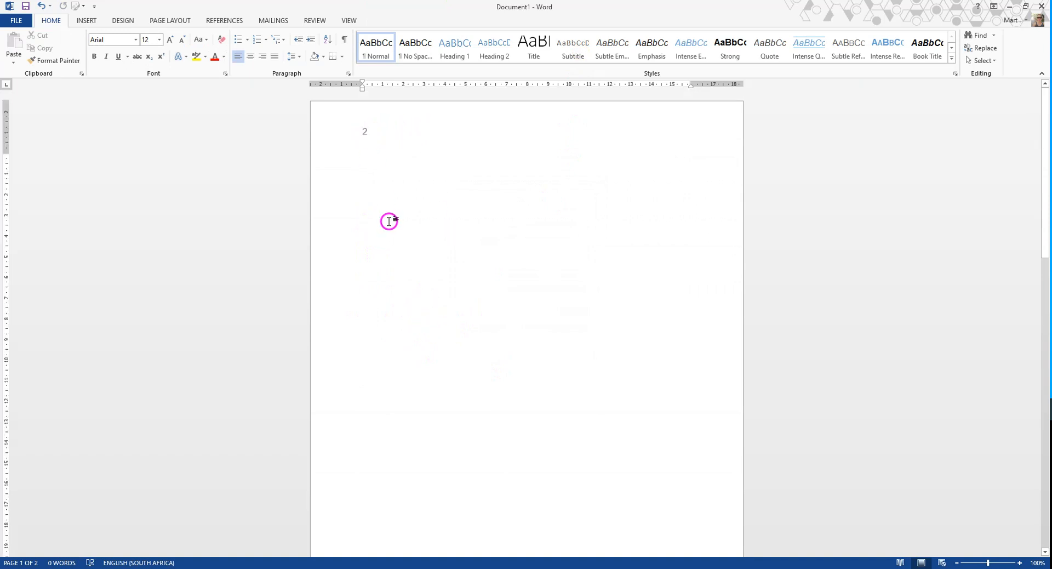
pyautogui.scroll(-8, 387, 213)
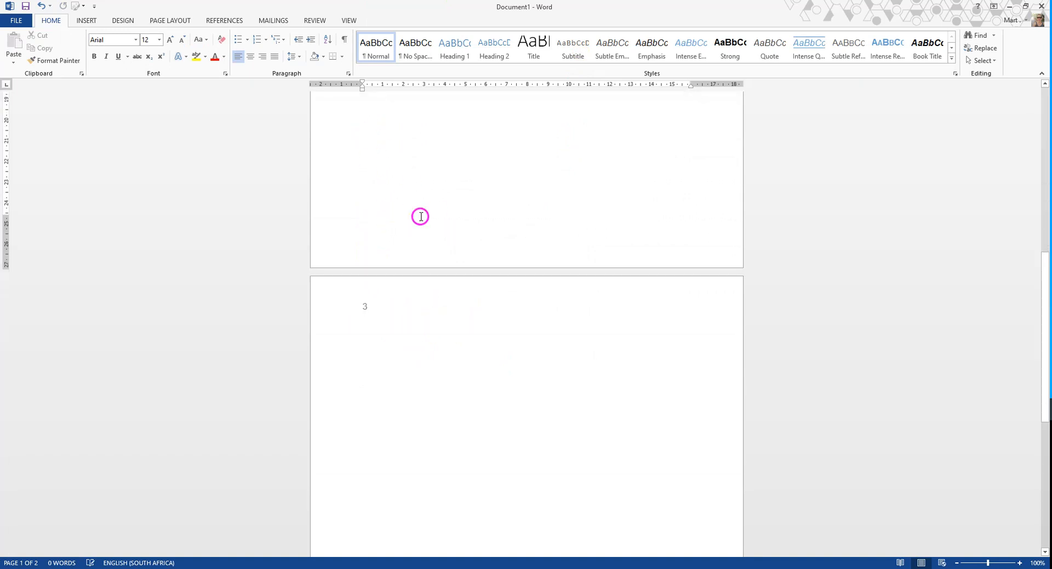
pyautogui.scroll(5, 421, 219)
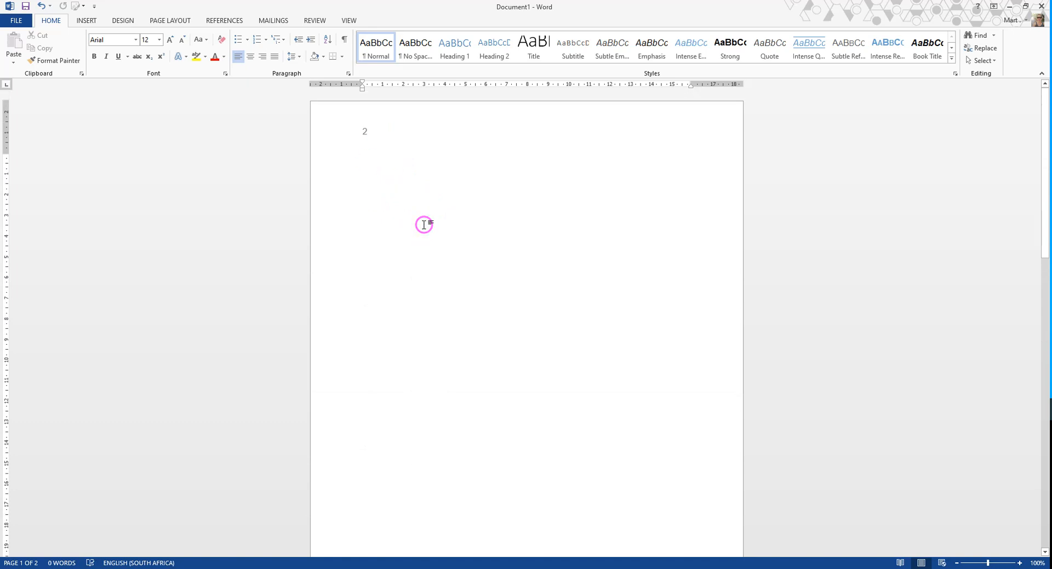
pyautogui.scroll(-8, 419, 224)
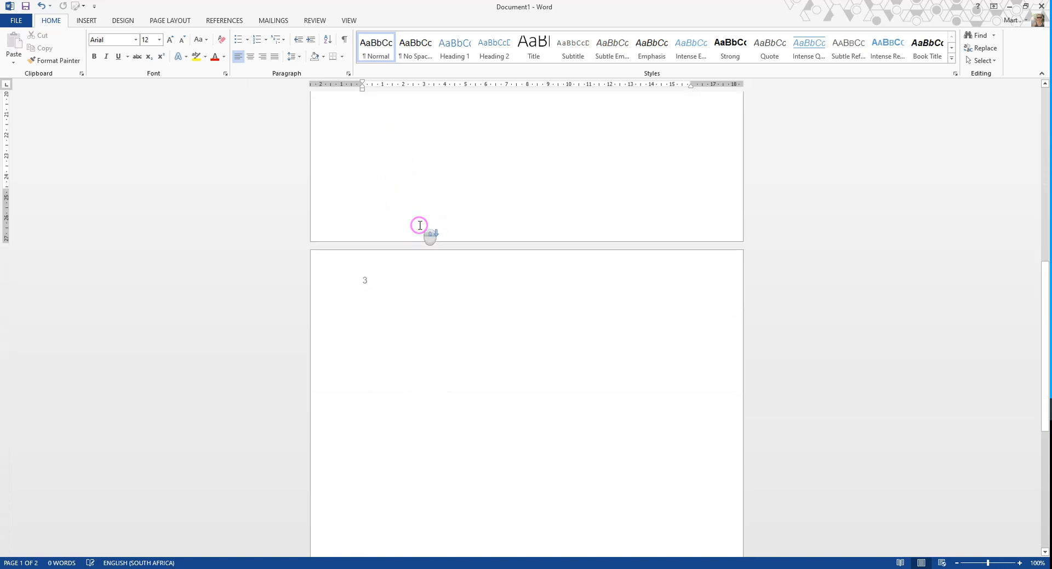
pyautogui.scroll(6, 418, 225)
pyautogui.scroll(-1, 415, 226)
pyautogui.scroll(10, 415, 226)
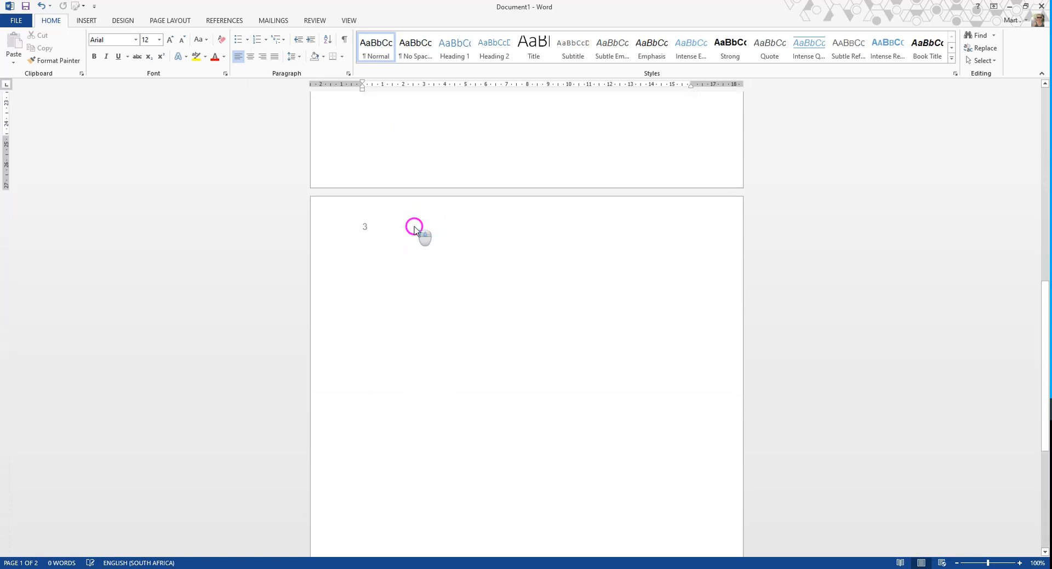
pyautogui.scroll(1, 413, 226)
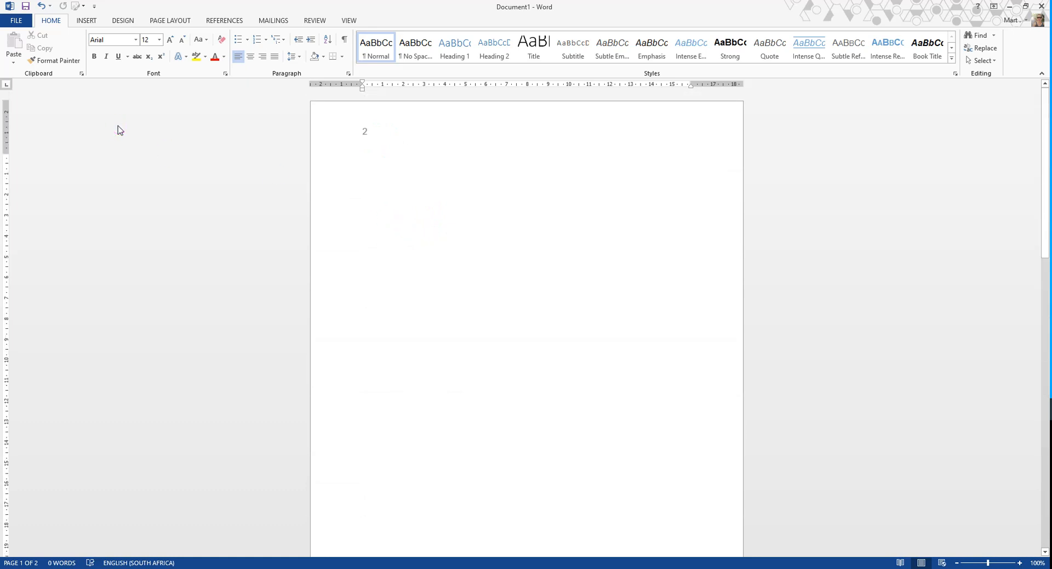
pyautogui.click(87, 21)
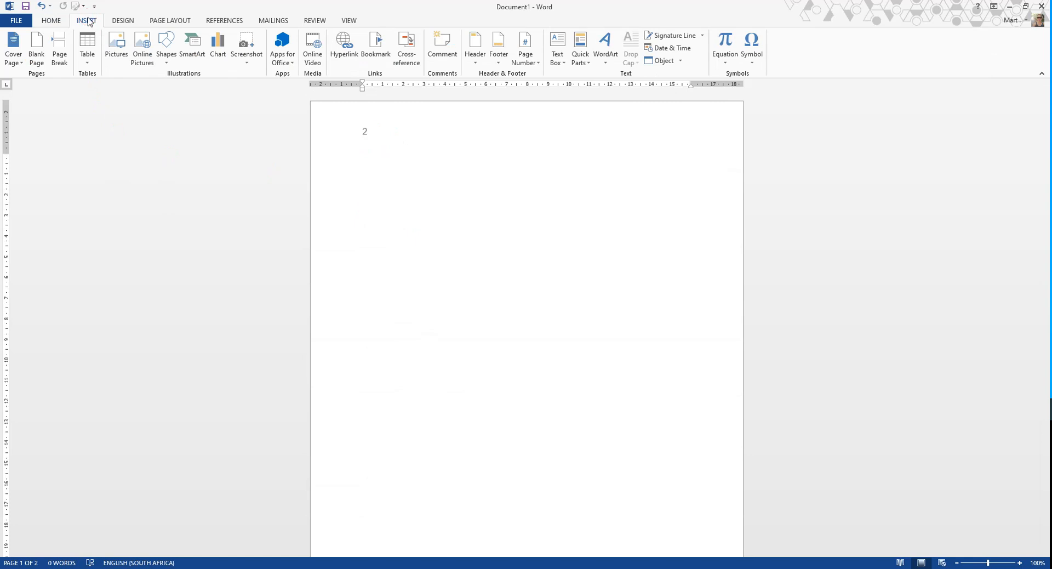
pyautogui.click(85, 57)
# Review the page border settings and the document ranges a border can apply to, and cancel without adding one
pyautogui.click(119, 20)
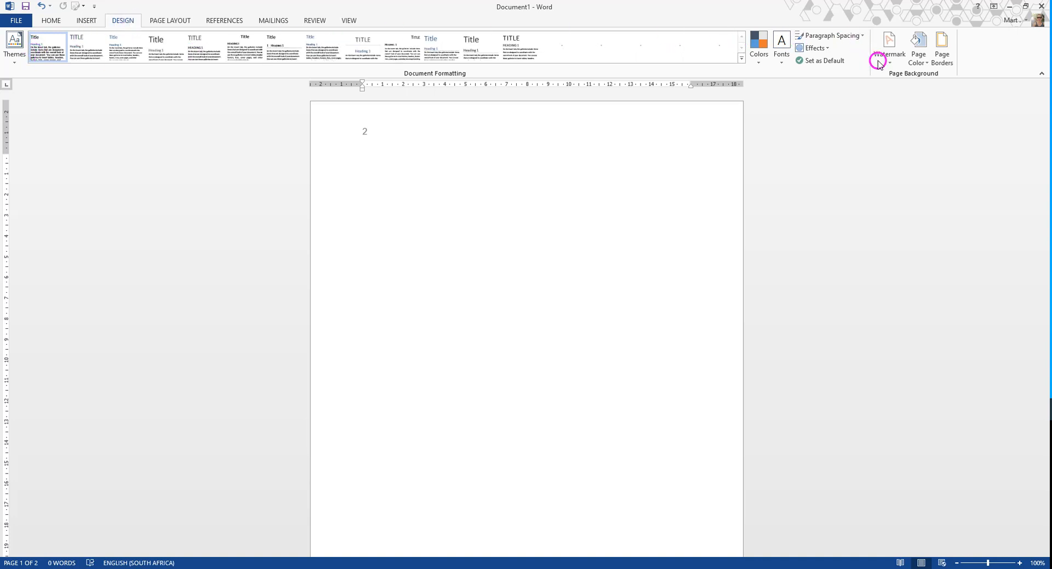
pyautogui.click(948, 58)
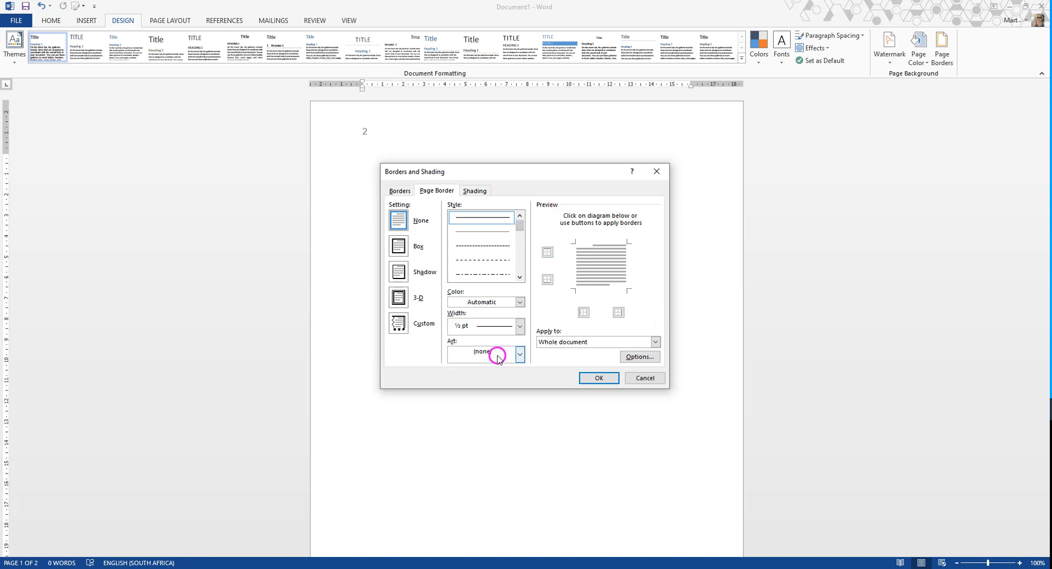
pyautogui.click(597, 378)
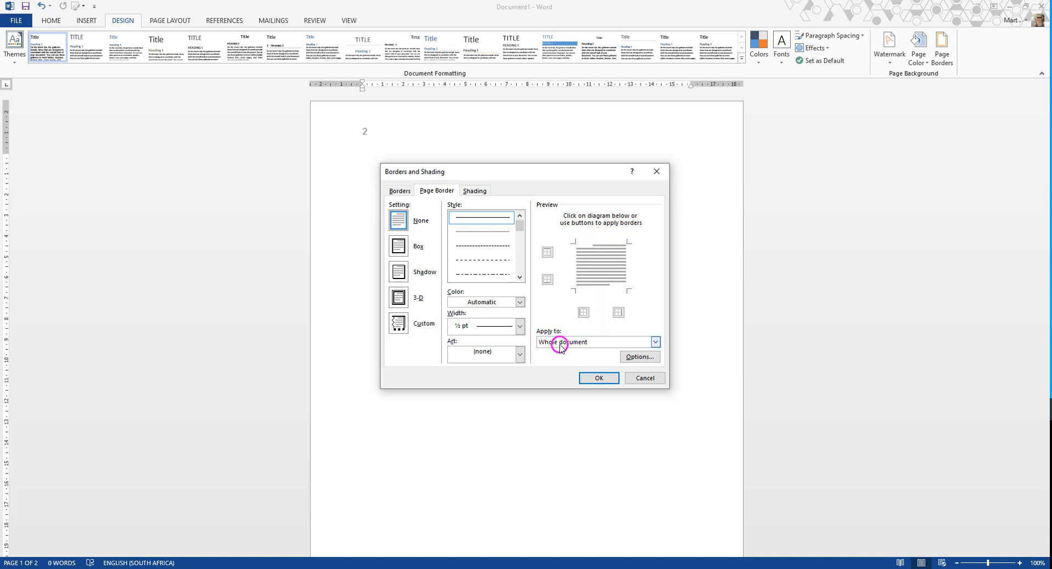
pyautogui.click(656, 341)
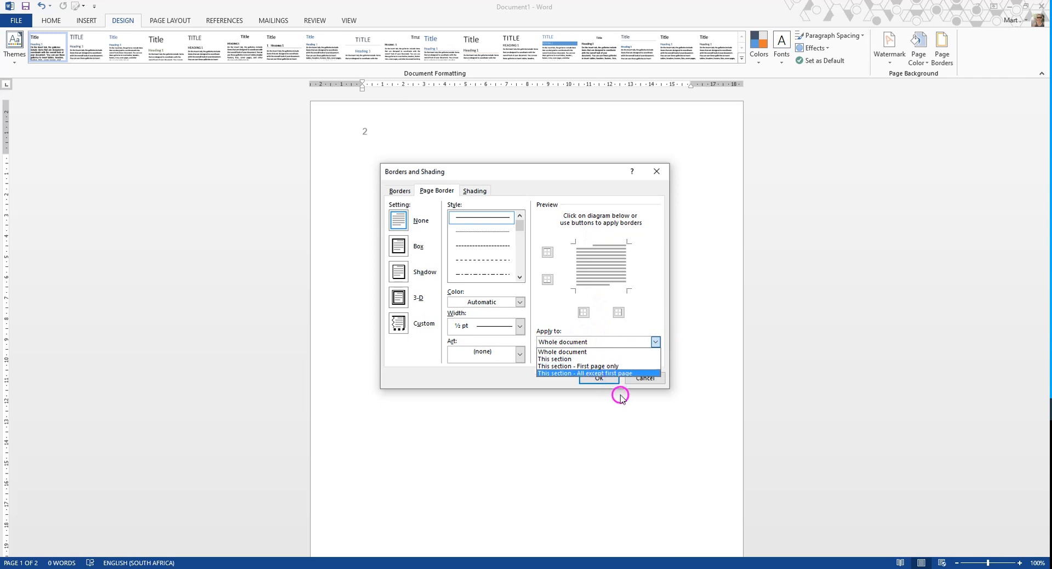
pyautogui.click(643, 380)
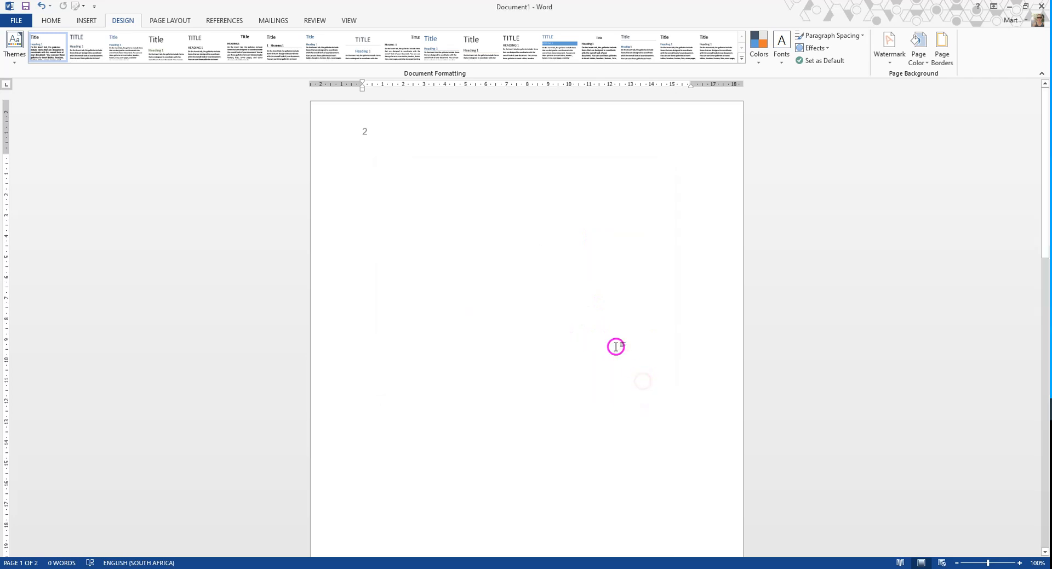
# Review the preset page margins available for the document and leave them unchanged
pyautogui.click(171, 21)
pyautogui.click(153, 23)
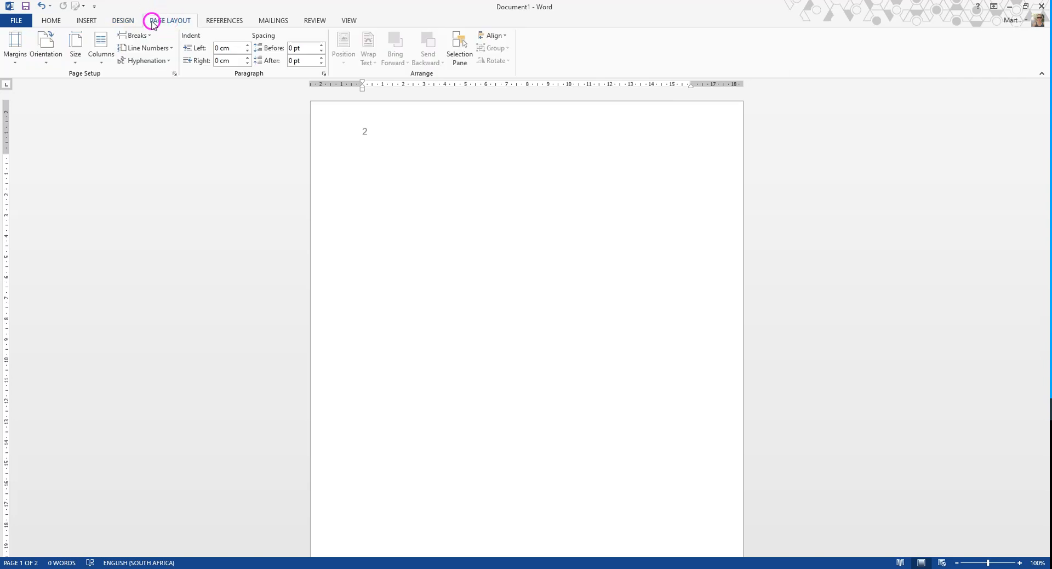
pyautogui.click(171, 22)
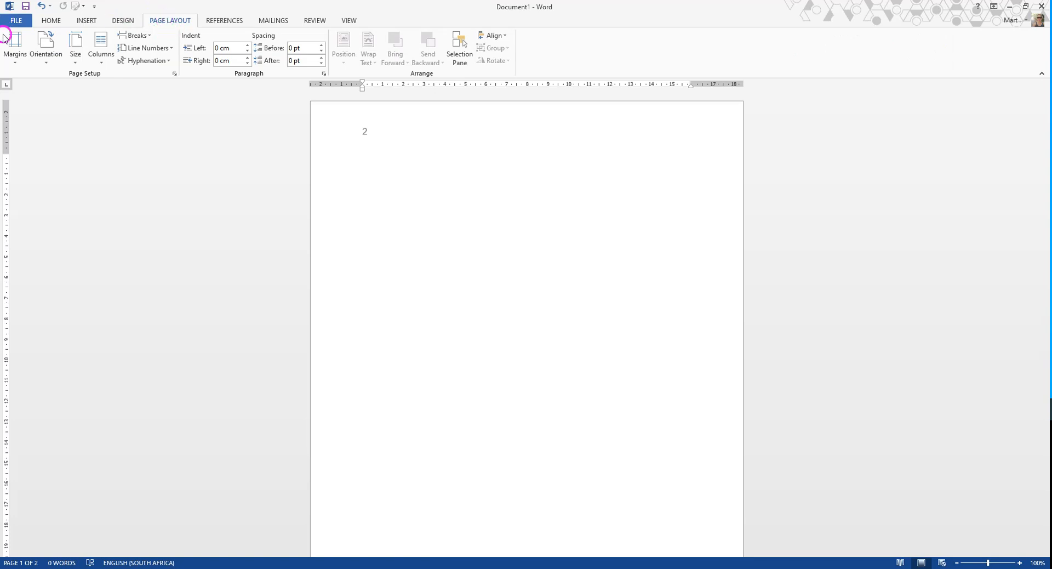
pyautogui.click(11, 57)
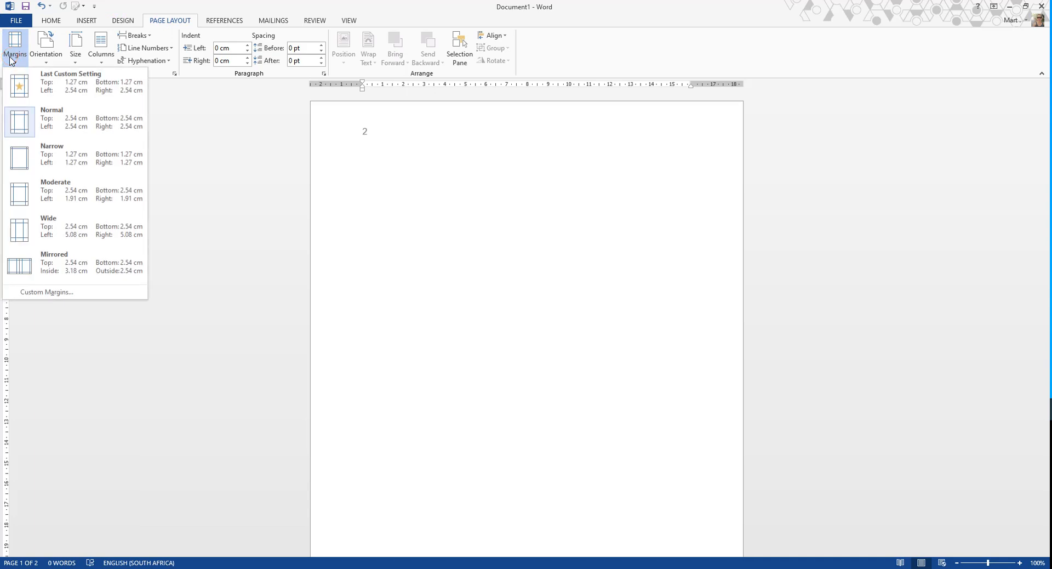
pyautogui.click(230, 164)
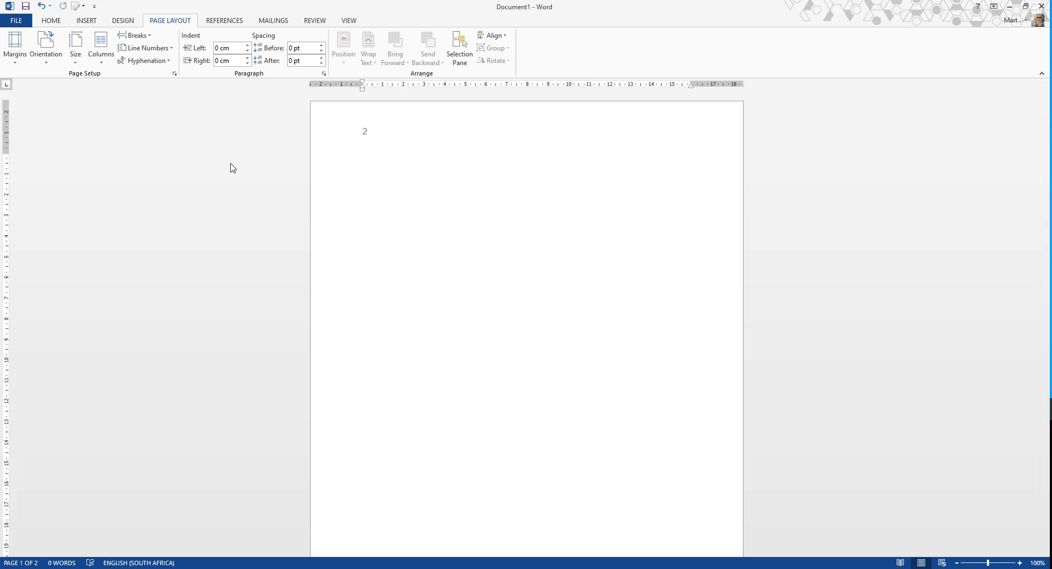
pyautogui.click(20, 64)
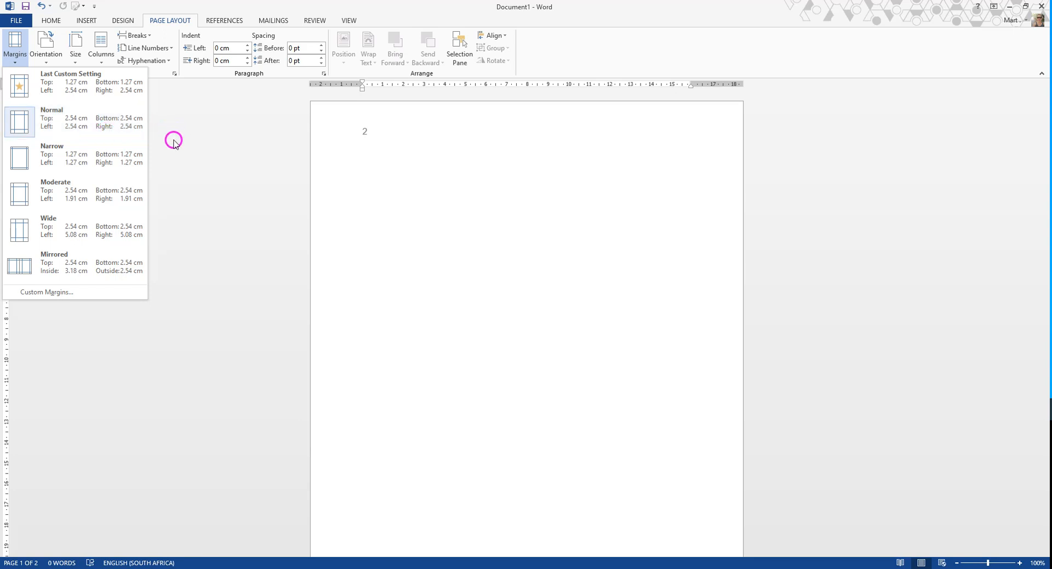
pyautogui.click(95, 125)
pyautogui.click(81, 126)
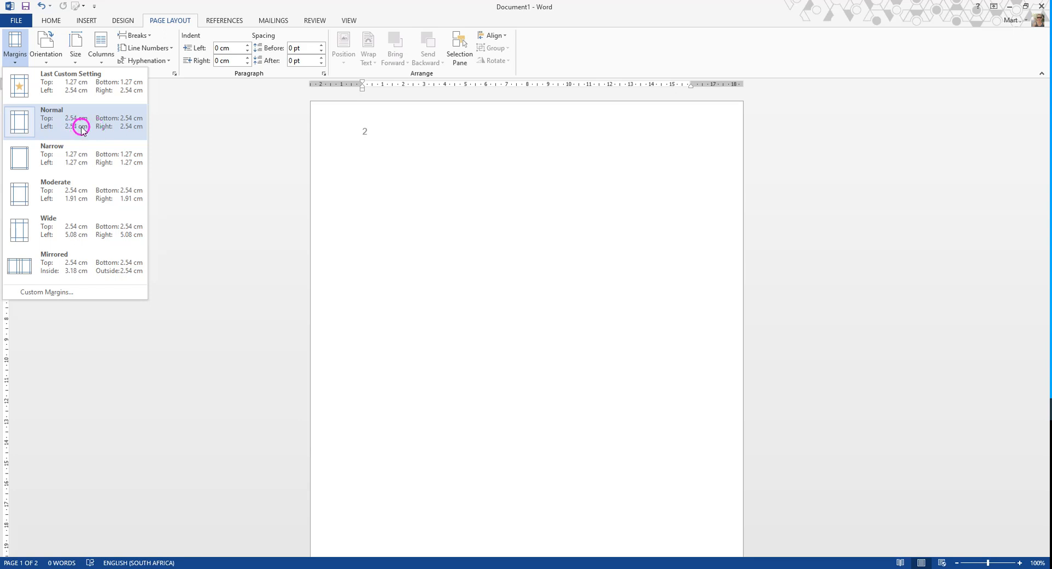
pyautogui.click(155, 122)
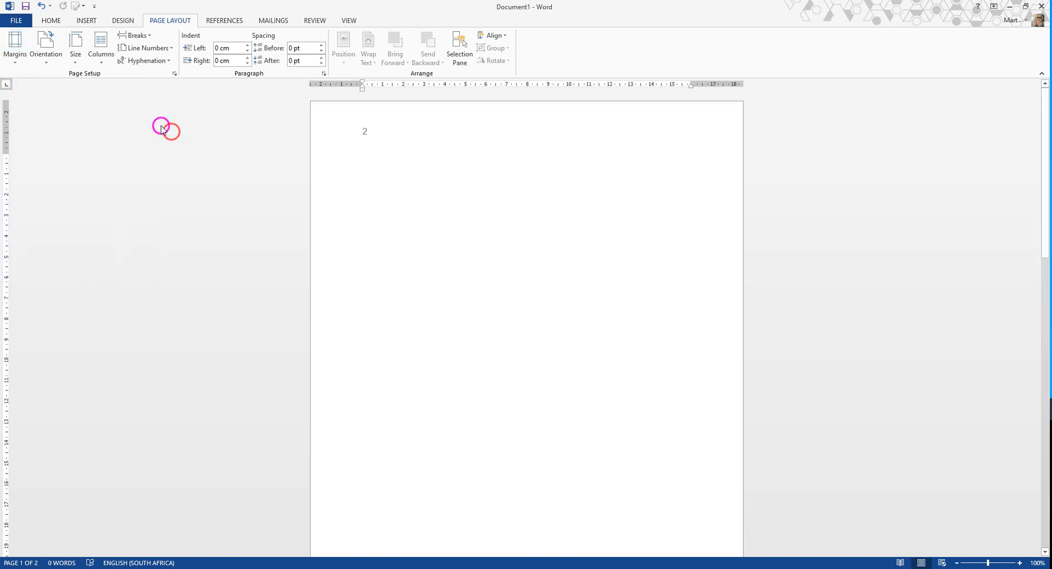
pyautogui.click(64, 120)
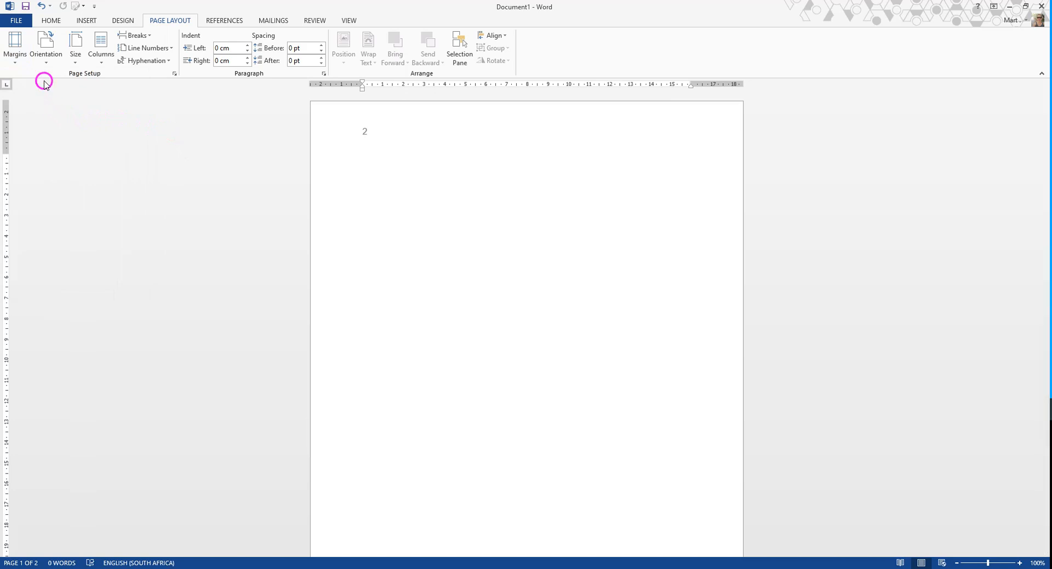
# Review the page orientation, paper size and column options without applying any
pyautogui.click(51, 65)
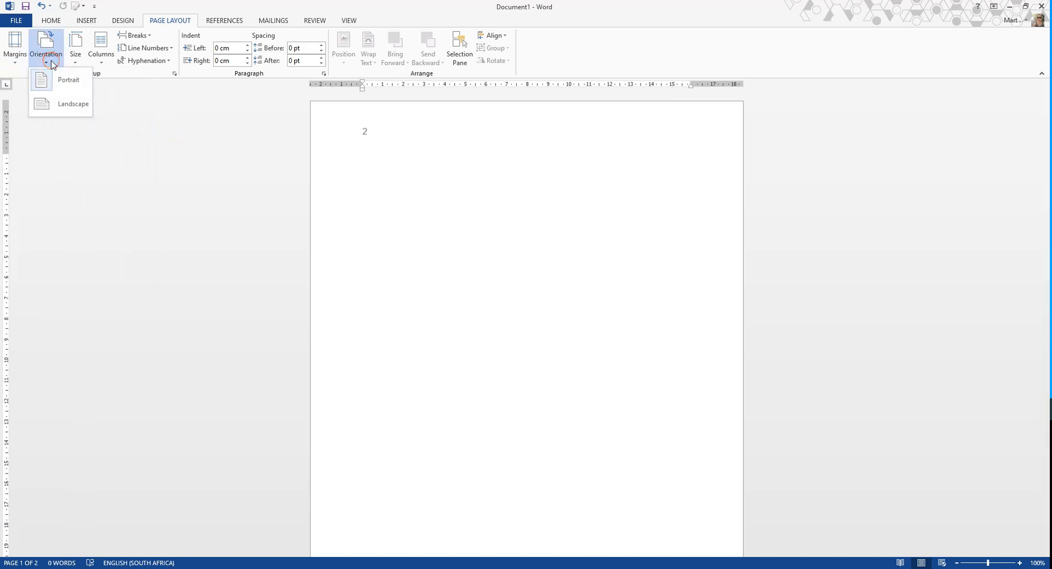
pyautogui.click(146, 120)
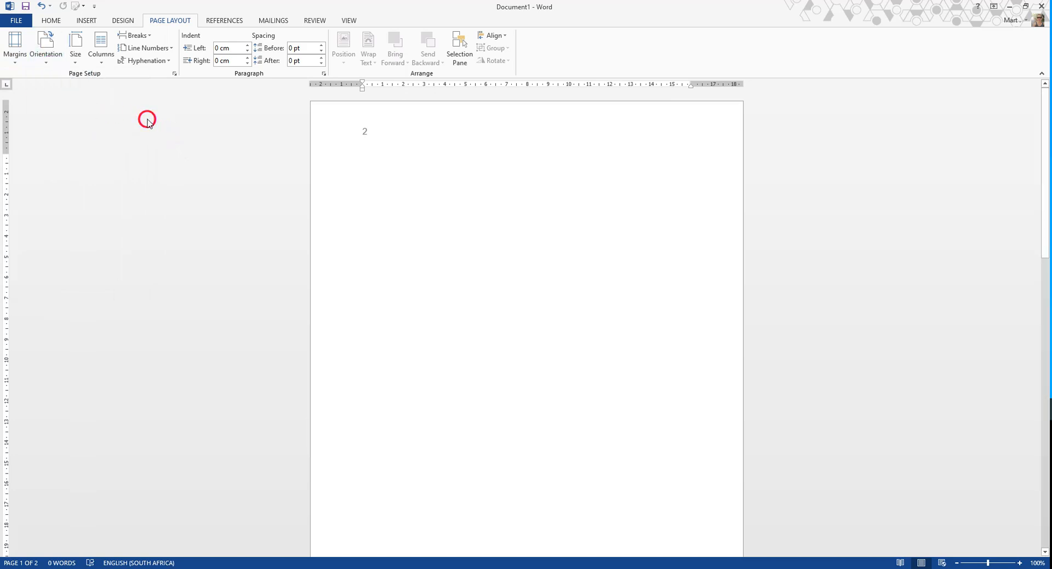
pyautogui.click(78, 65)
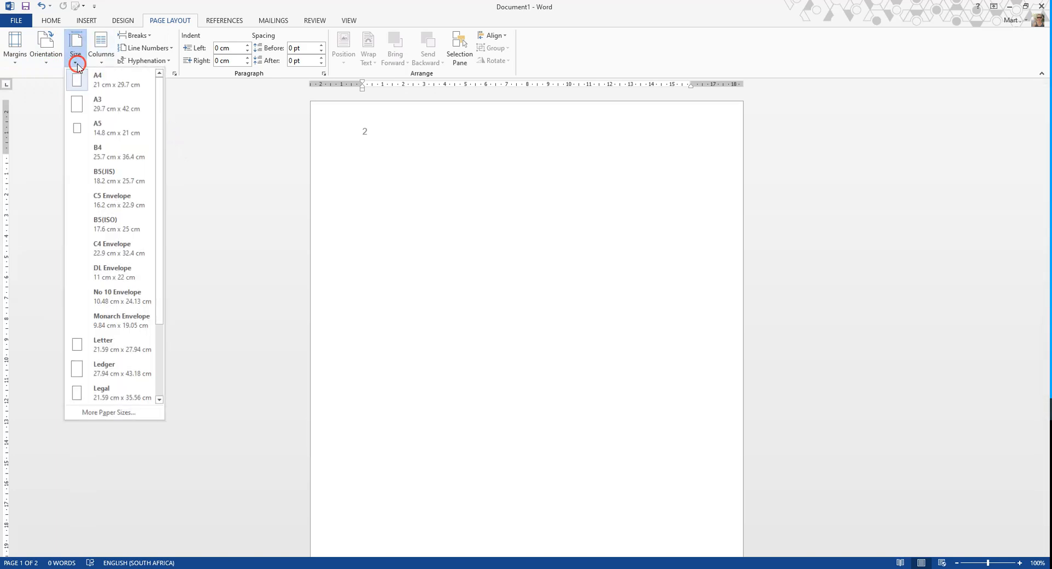
pyautogui.click(197, 128)
pyautogui.click(103, 62)
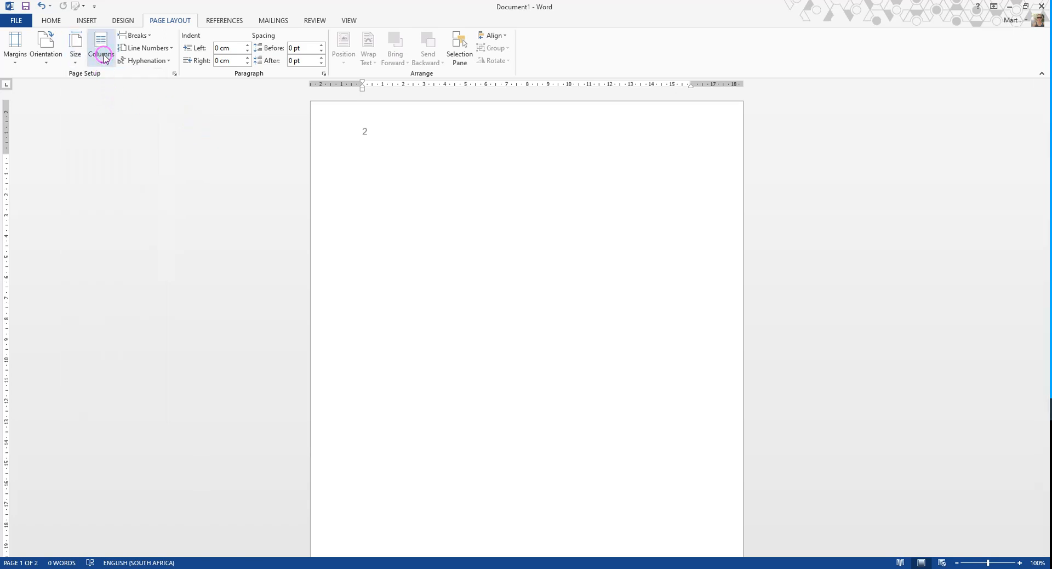
pyautogui.click(103, 55)
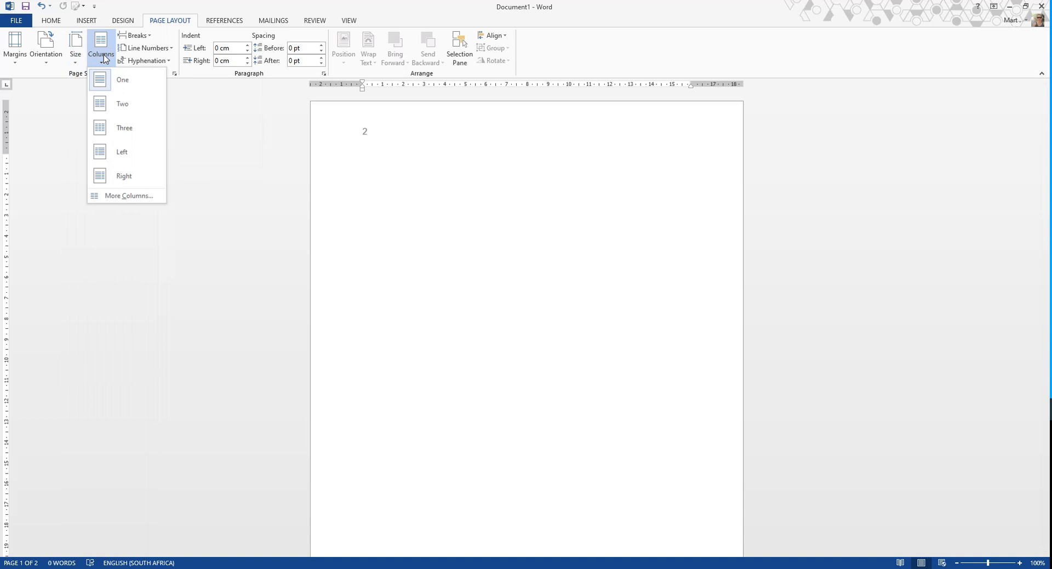
pyautogui.click(103, 60)
# Review the page and section break types and the hyphenation options without applying any
pyautogui.click(154, 33)
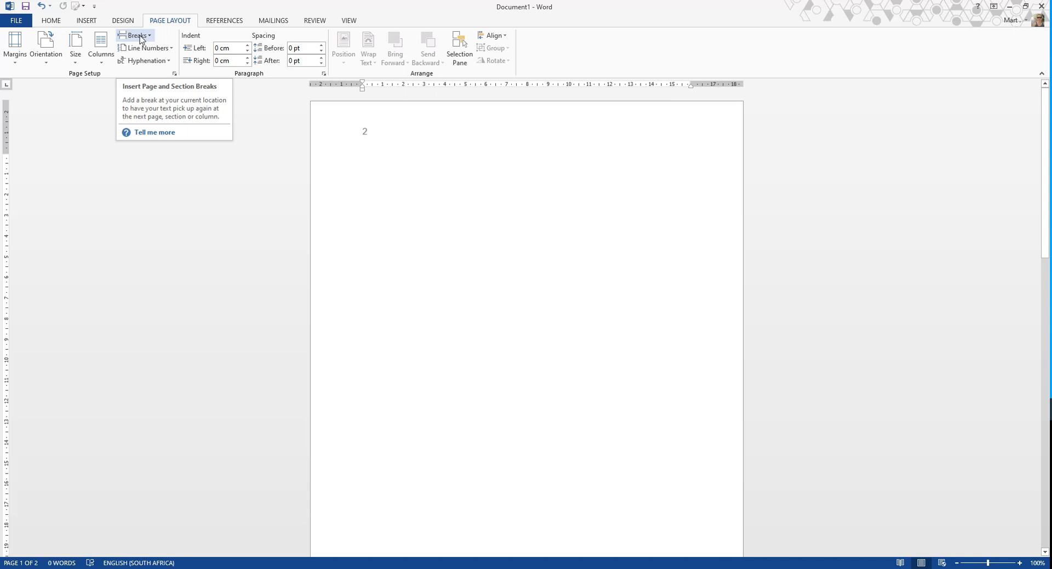
pyautogui.click(137, 36)
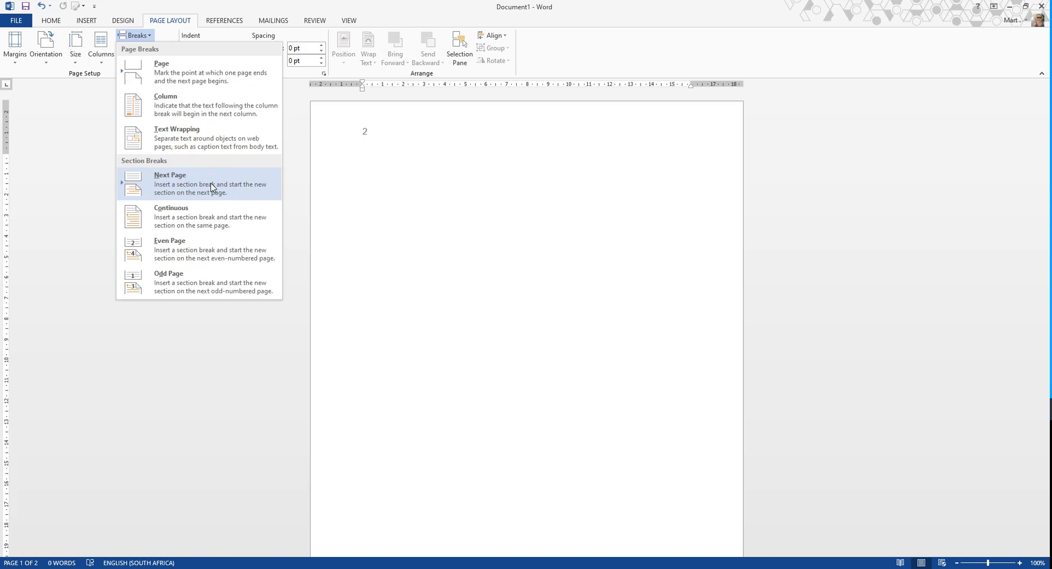
pyautogui.click(75, 174)
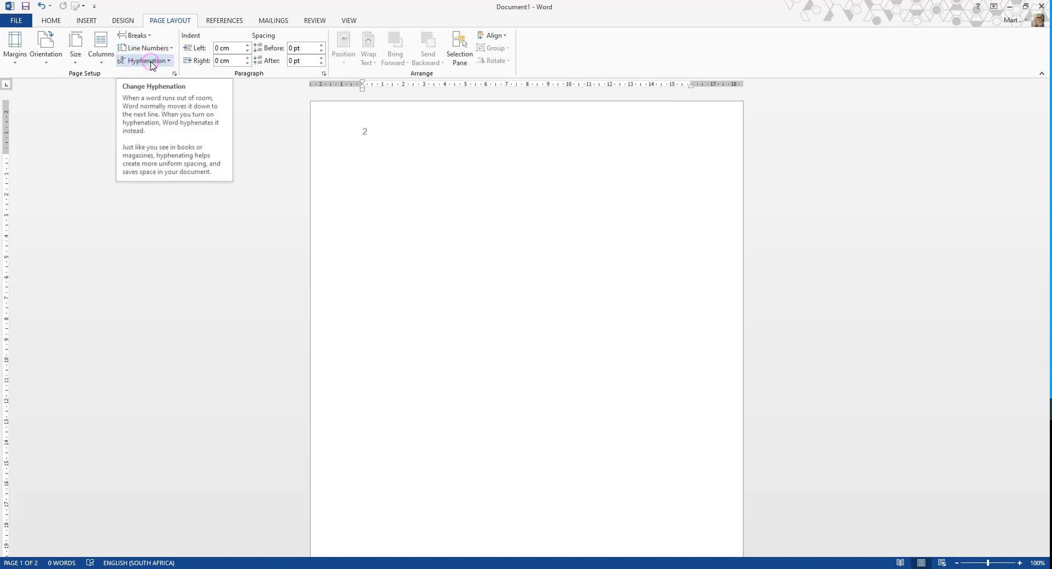
pyautogui.click(151, 61)
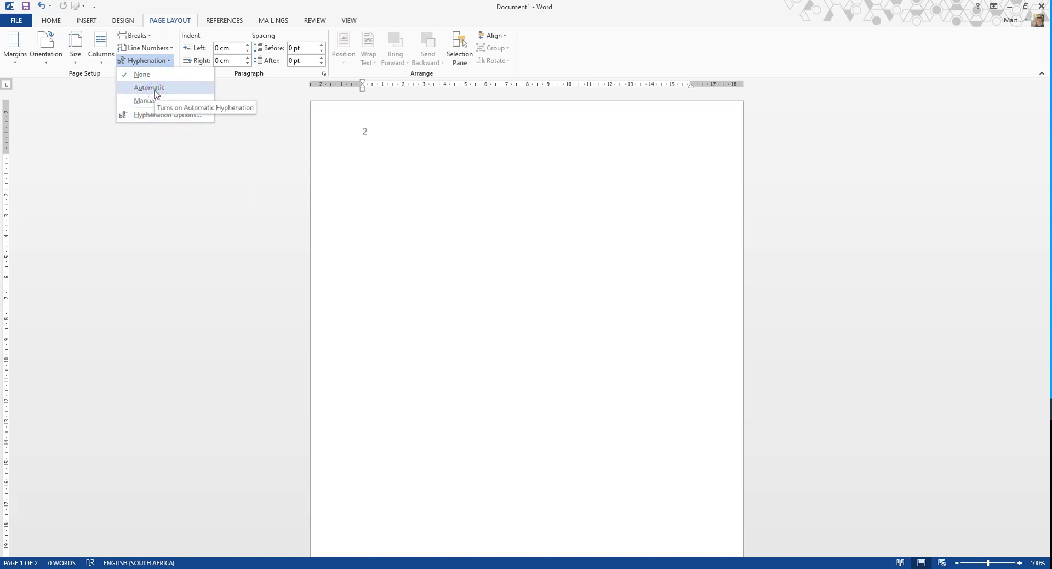
pyautogui.click(247, 93)
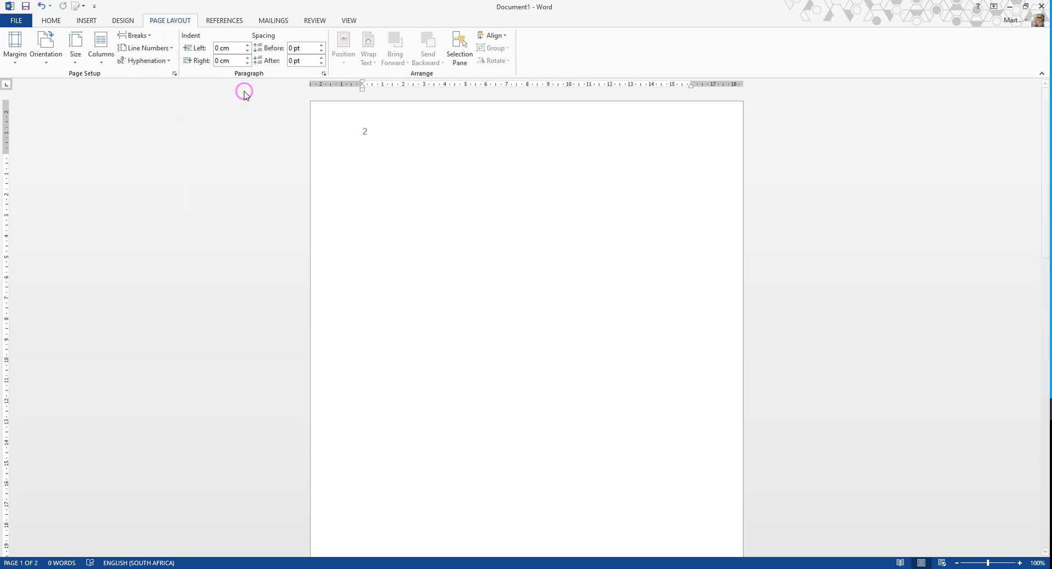
pyautogui.click(245, 93)
# Insert the passage about cholesterol into the first page's body and indent all of it 2 cm from the left and right
pyautogui.click(386, 160)
pyautogui.write("Cholesterol Cholesterol is found in all cells of the body. It is a waxy, fat-like substance produced primarily by the liver in both humans and animals. Cholesterol in food is referred to as 'dietary cholesterol' and is found only in animal products. Health facts Good vs. bad cholesterol Low-density lipoprotein (LDL) cholesterol is often referred to as 'bad' cholesterol. Higher levels of LDL cholesterol in the blood can lead to a harmful build-up of cholesterol in blood vessels. High-density lipoprotein (HDL) cholesterol is often referred to as 'good' cholesterol.")
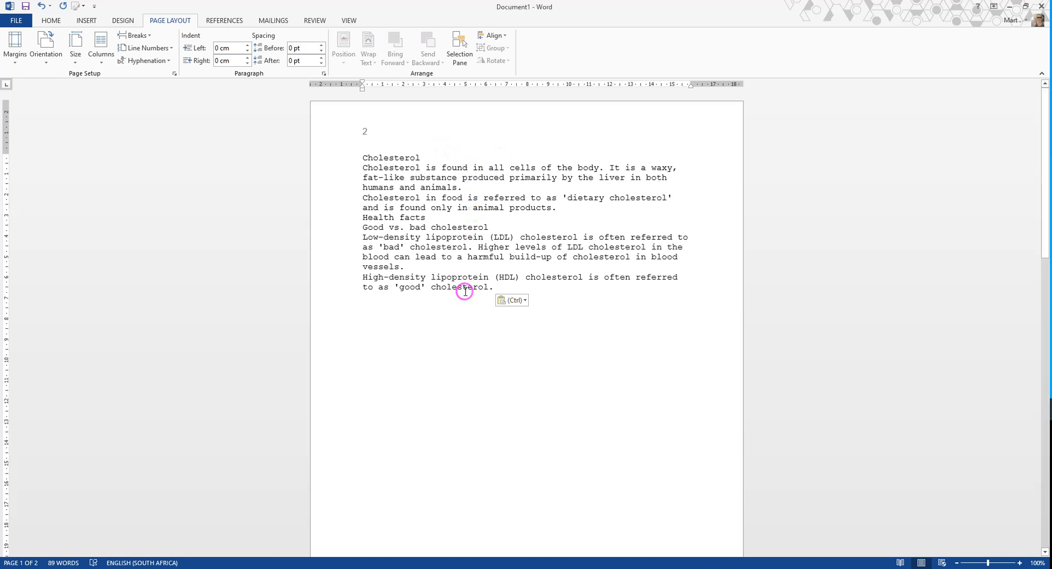
pyautogui.hotkey('ctrl', 'a')
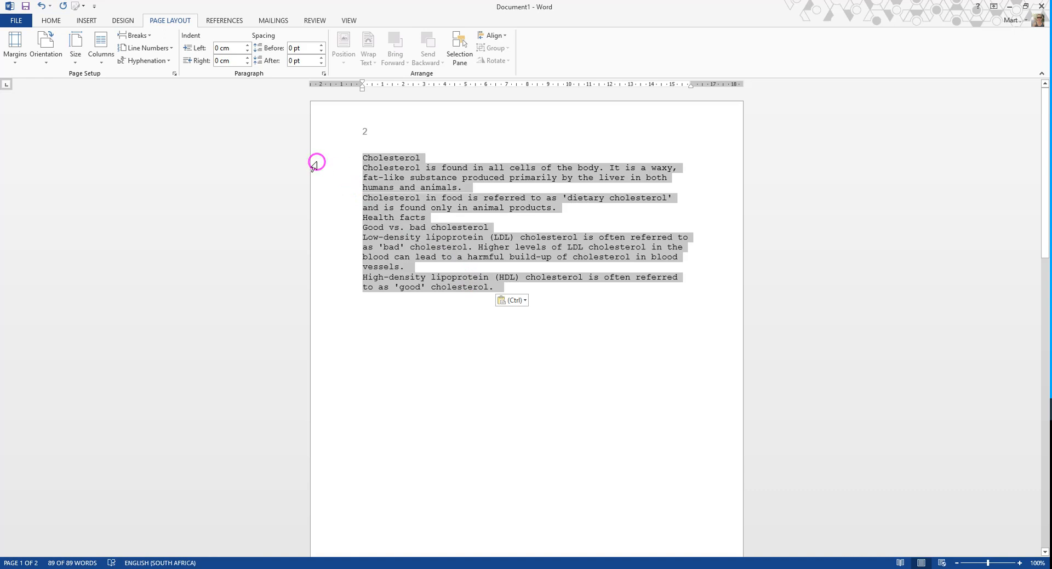
pyautogui.click(228, 47)
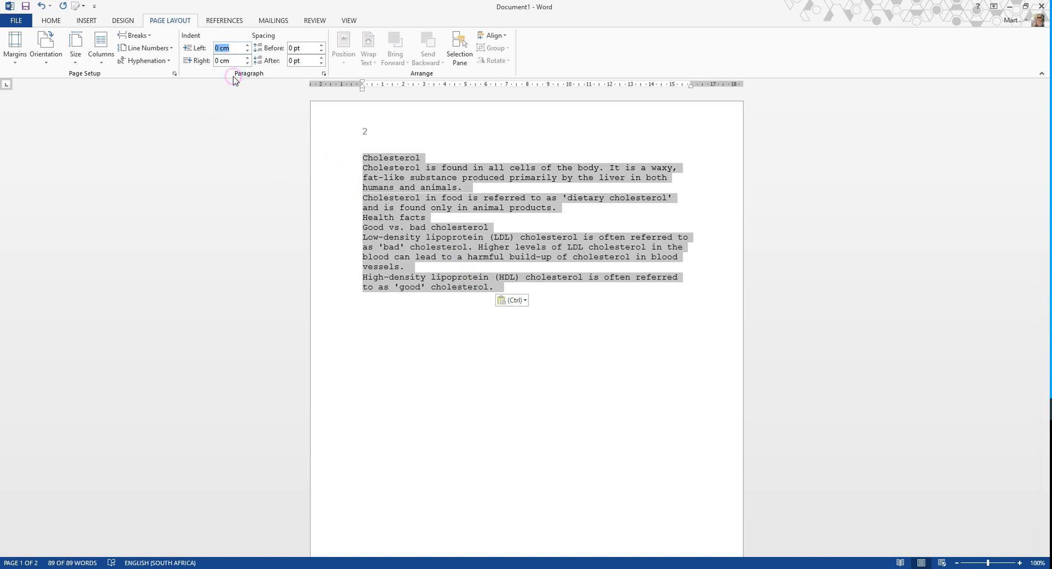
pyautogui.click(228, 61)
pyautogui.write('2')
pyautogui.press('Return')
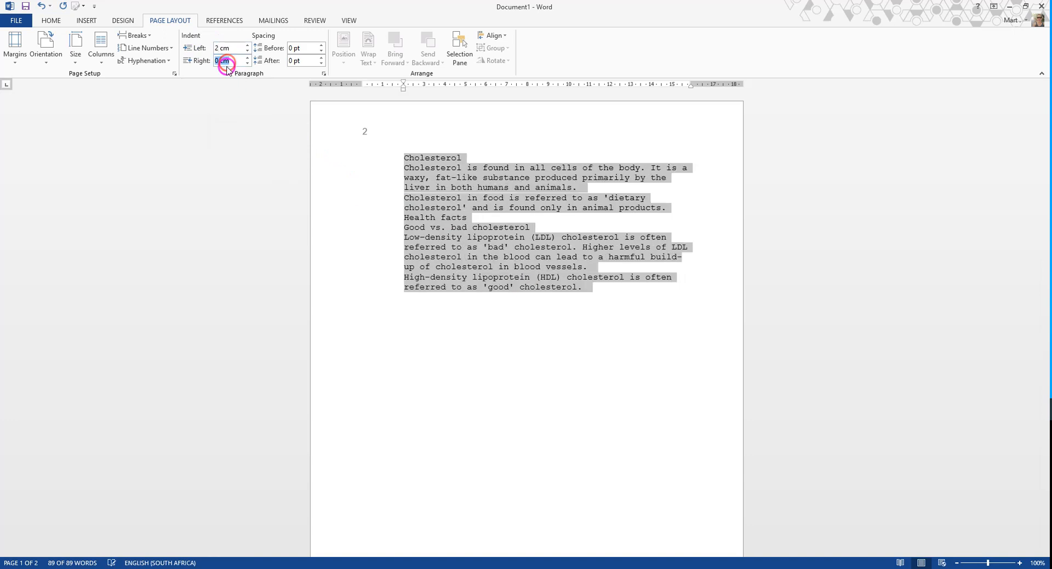
pyautogui.click(228, 48)
pyautogui.write('2')
pyautogui.press('Return')
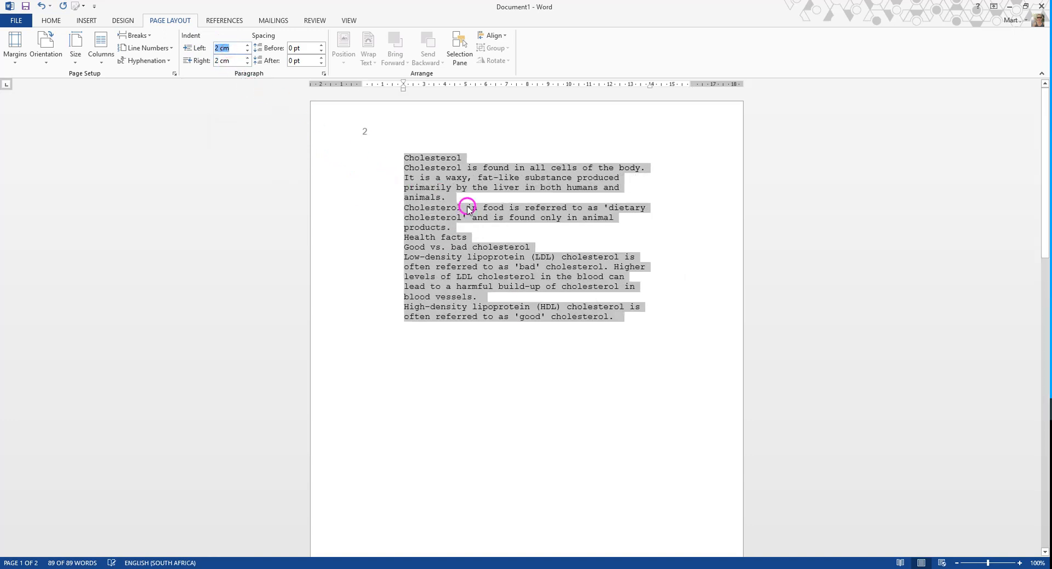
pyautogui.click(528, 239)
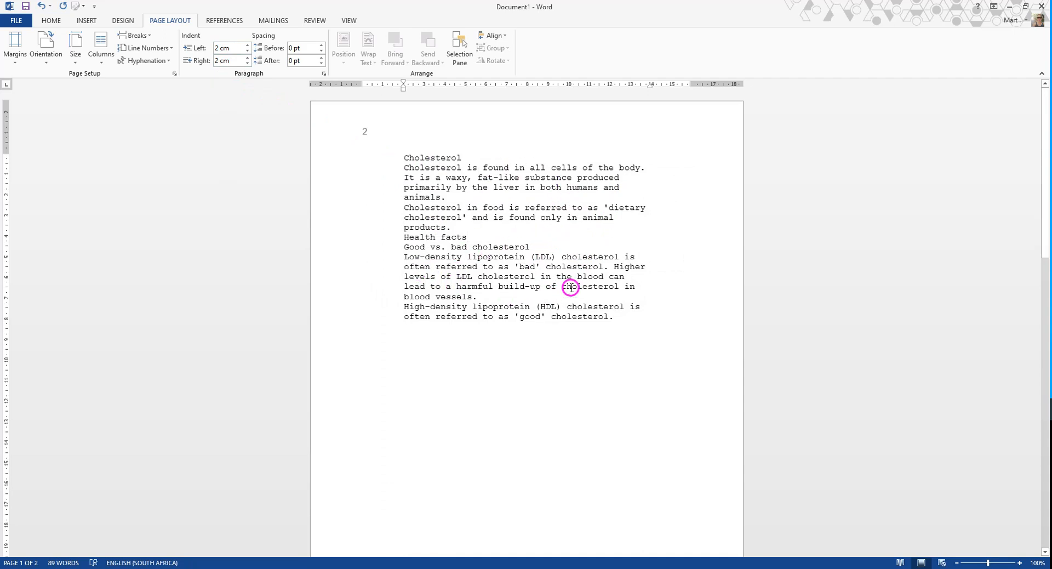
pyautogui.click(415, 325)
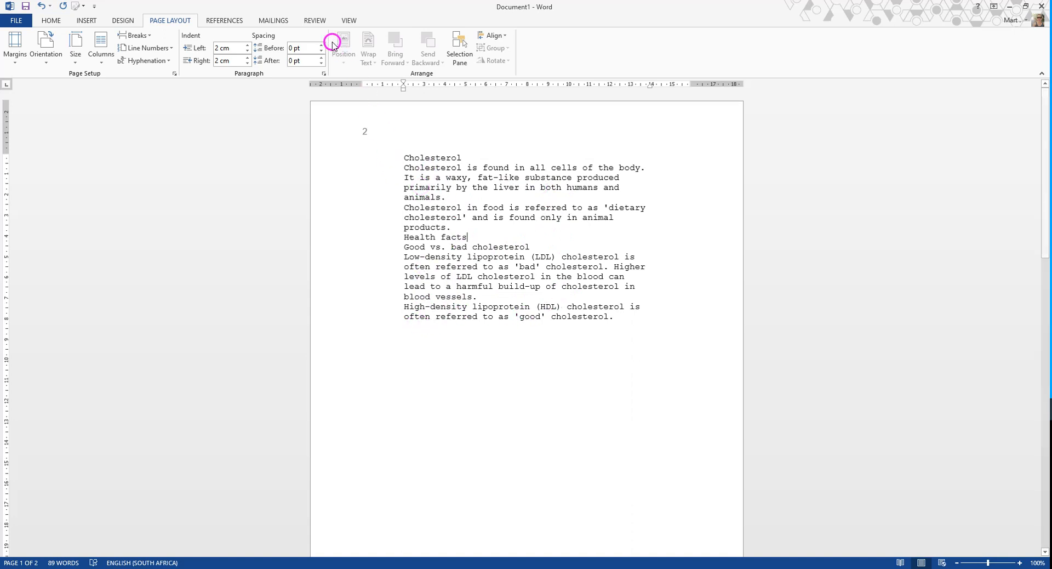
# Run a spelling and grammar check on the document and close its message
pyautogui.click(318, 22)
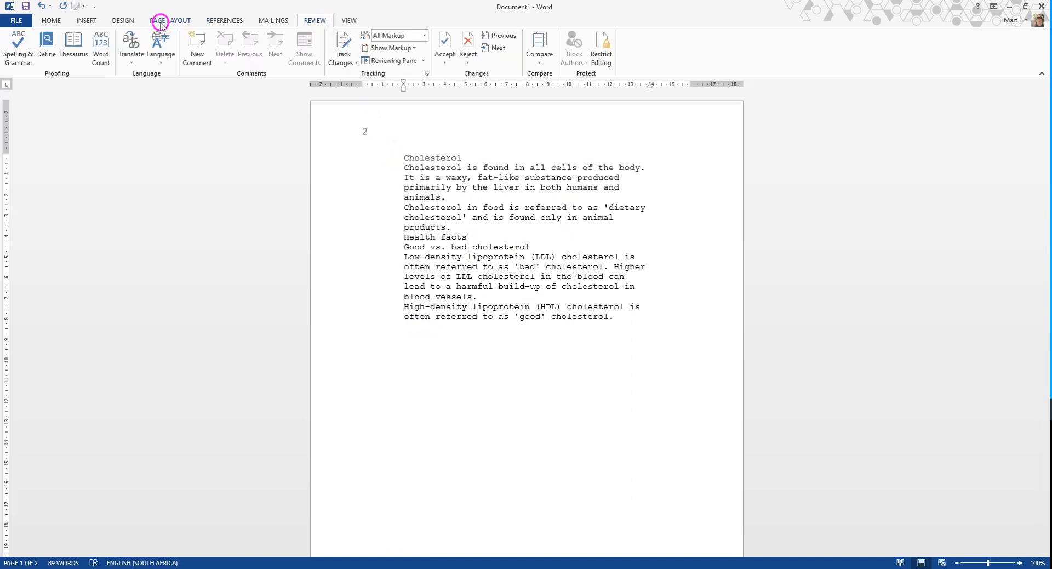
pyautogui.click(26, 66)
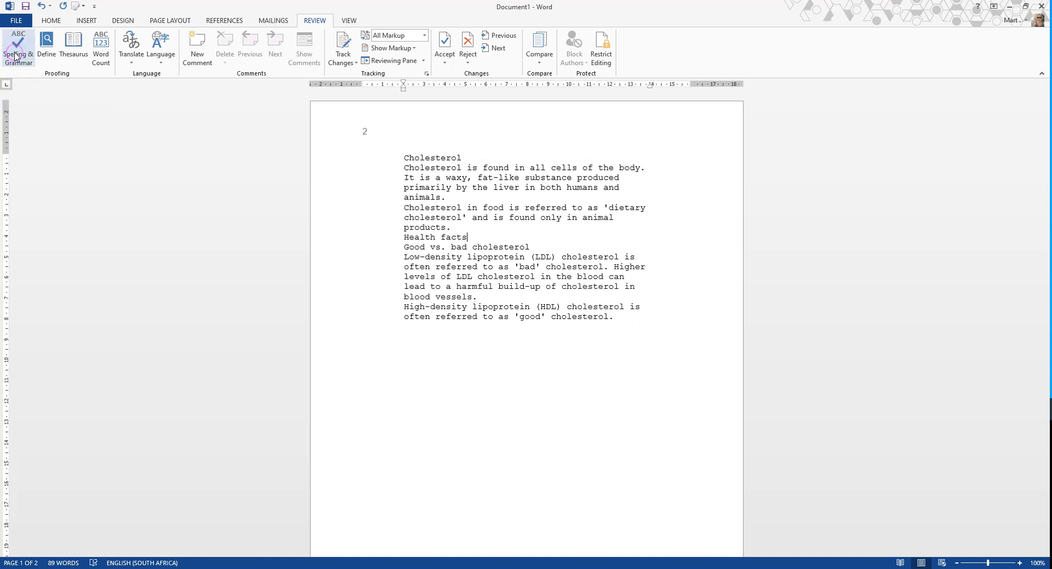
pyautogui.click(28, 65)
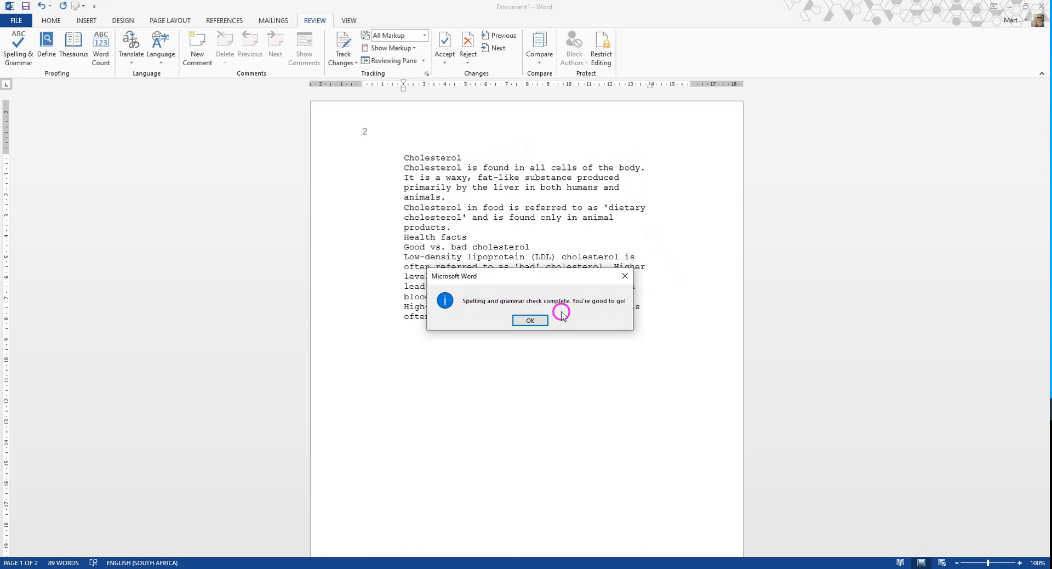
pyautogui.click(536, 322)
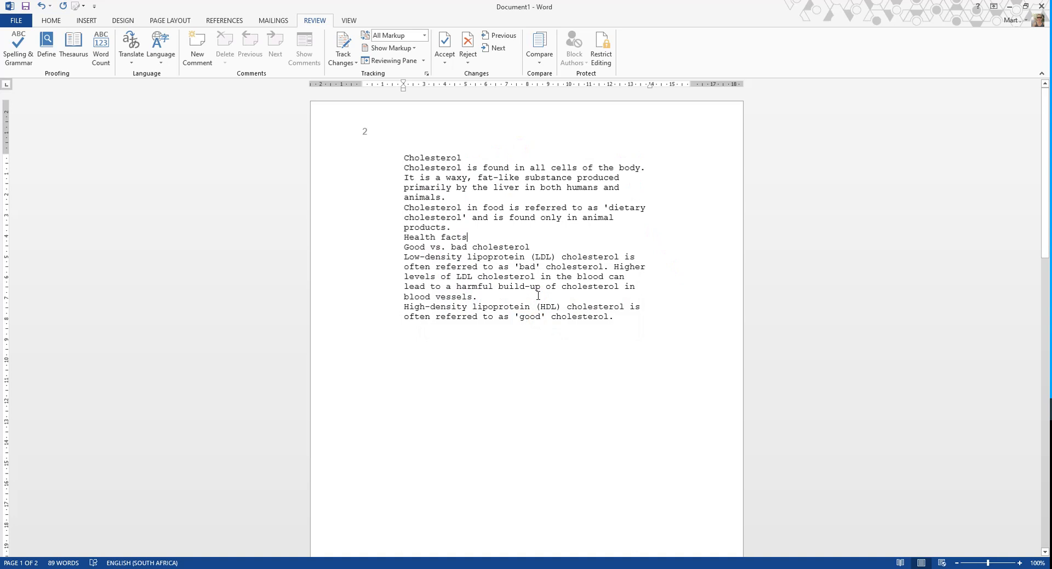
# Review the document view, zoom and window options
pyautogui.click(411, 166)
pyautogui.click(345, 20)
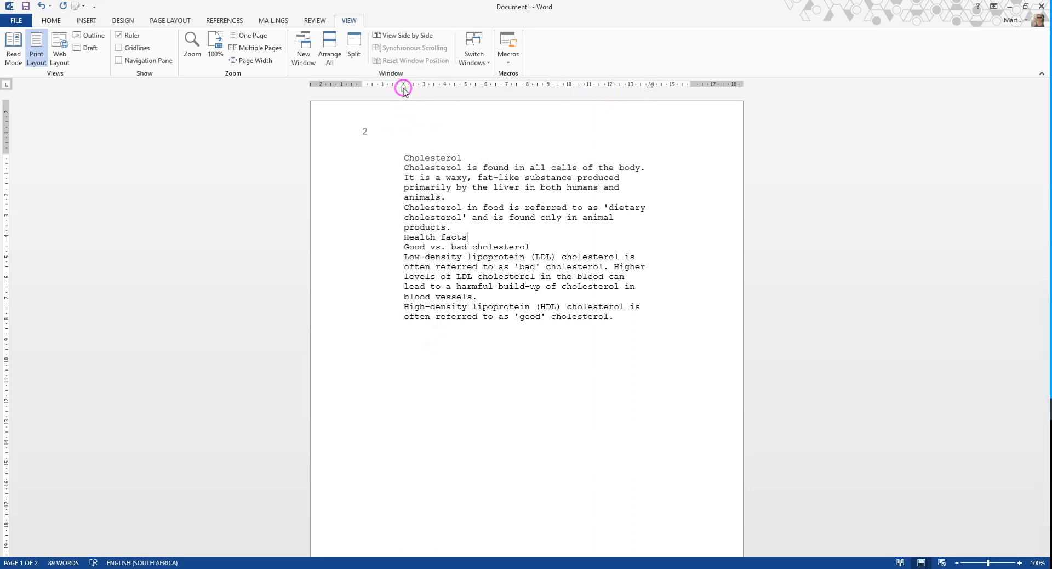
# Add the line "Continue typing" below the cholesterol passage, with its left and right indents set to 0 cm
pyautogui.click(434, 343)
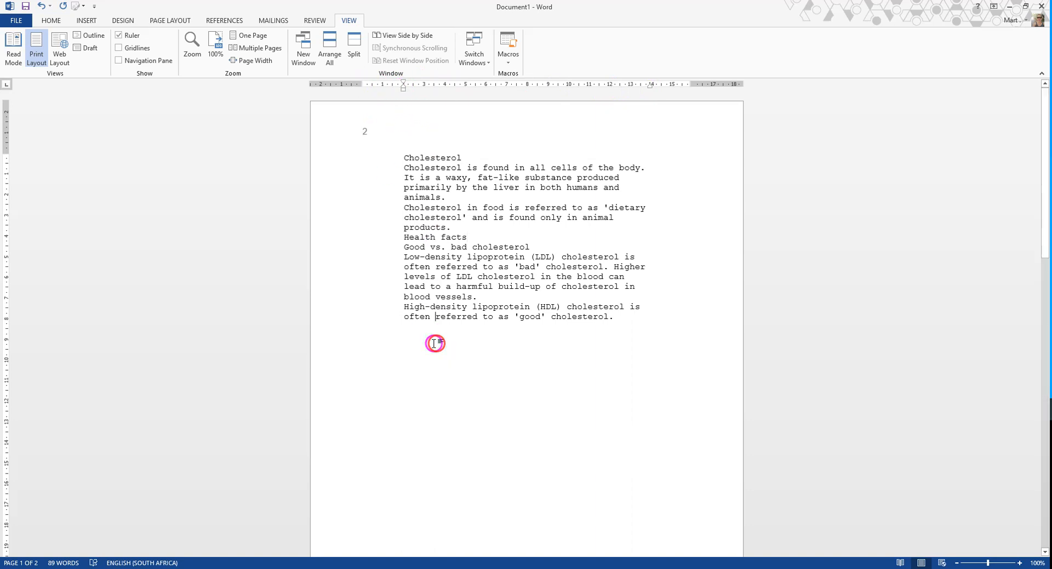
pyautogui.click(639, 320)
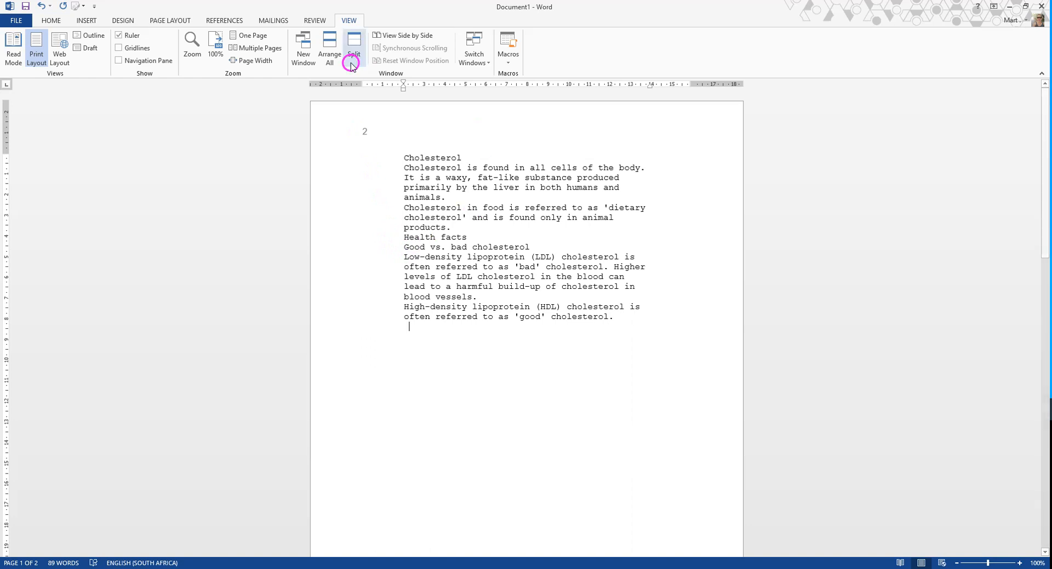
pyautogui.click(167, 21)
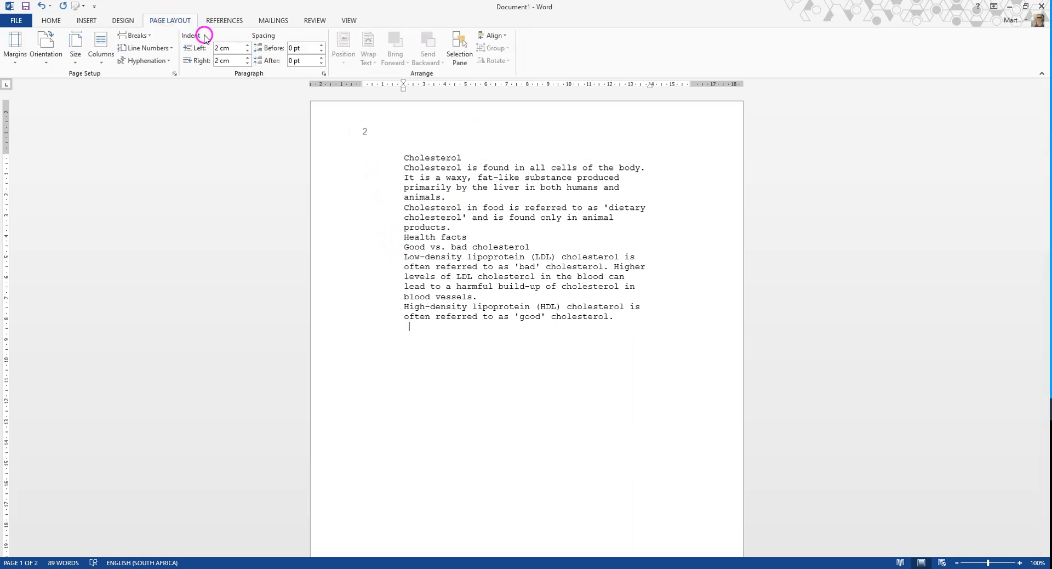
pyautogui.click(233, 51)
pyautogui.write('0')
pyautogui.click(234, 61)
pyautogui.click(235, 64)
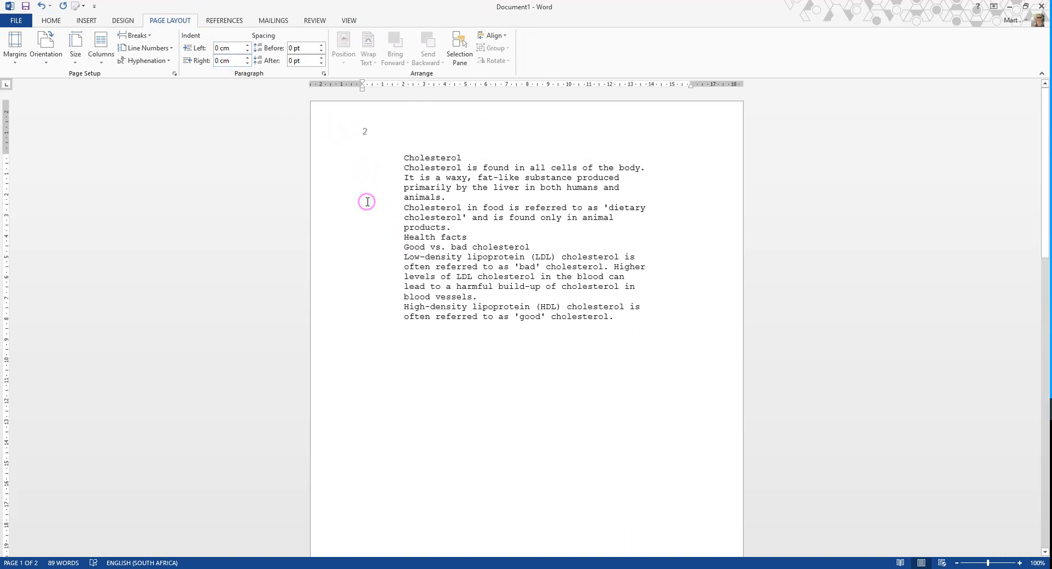
pyautogui.write('d')
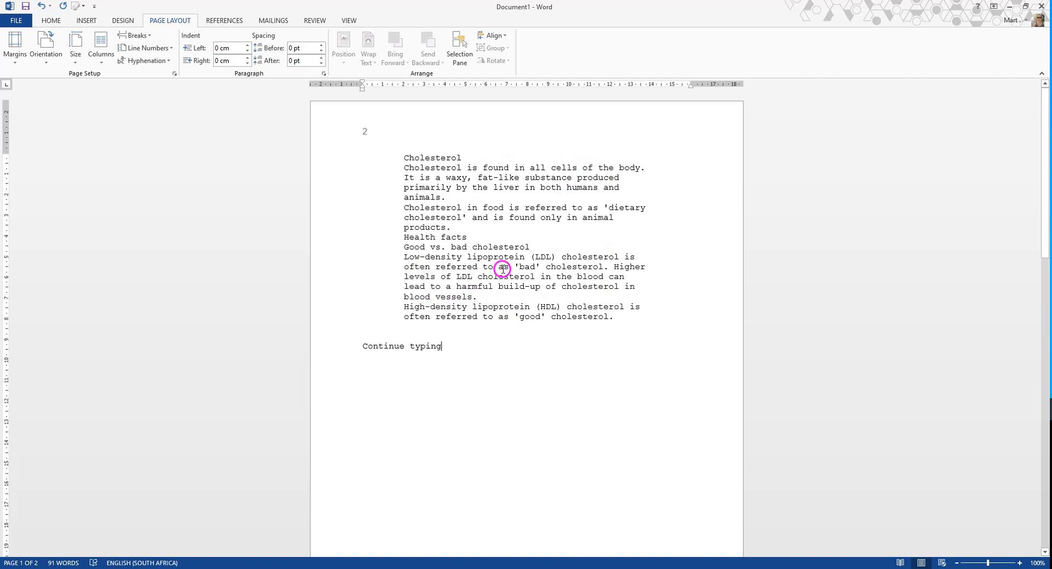
# Show the font, paragraph and style formatting commands
pyautogui.click(51, 20)
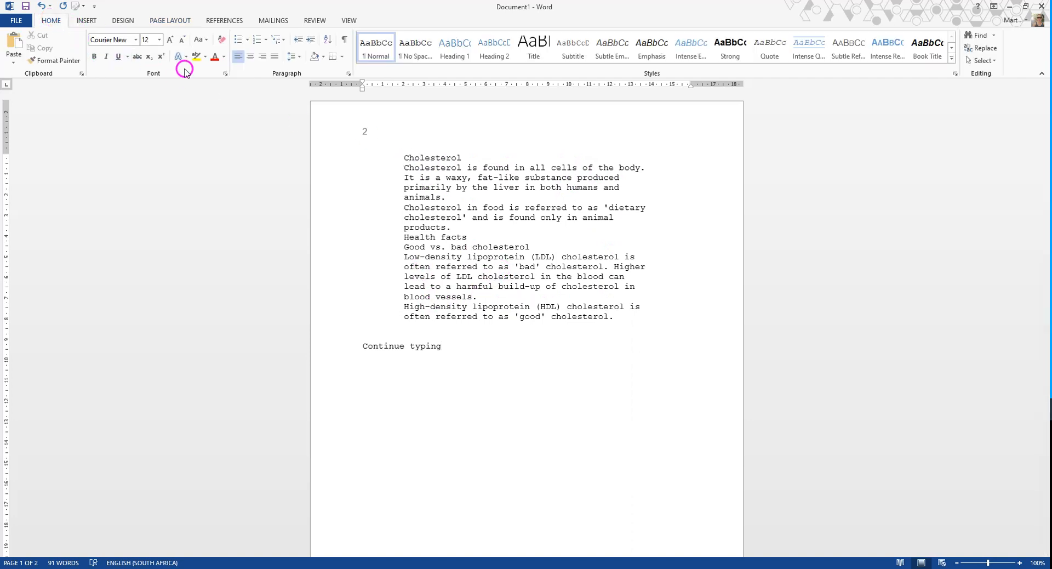